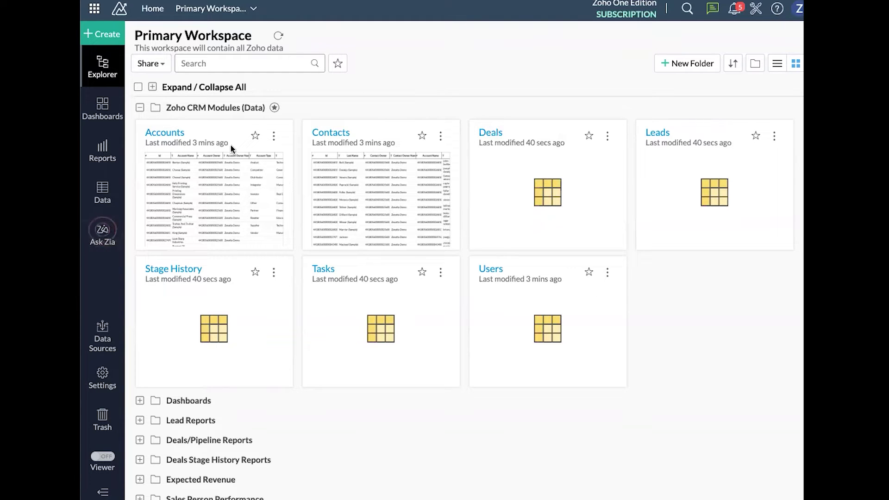
Step: Open the Deals table and browse the Reports and Dashboards lists
{"action": "left_click", "coordinate": [493, 132]}
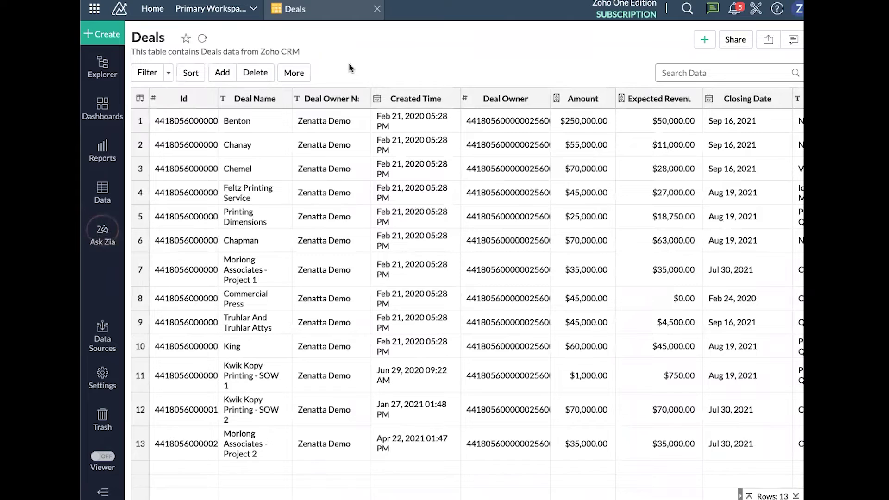
{"action": "left_click", "coordinate": [102, 150]}
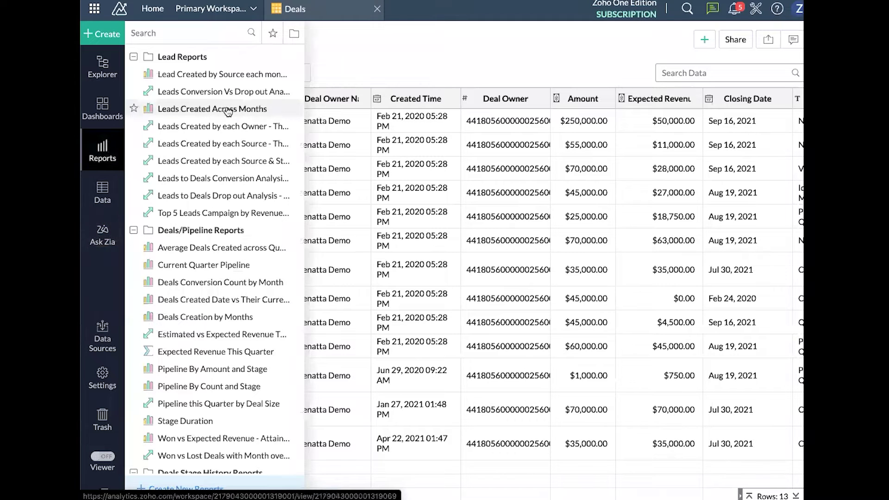
{"action": "left_click", "coordinate": [103, 109]}
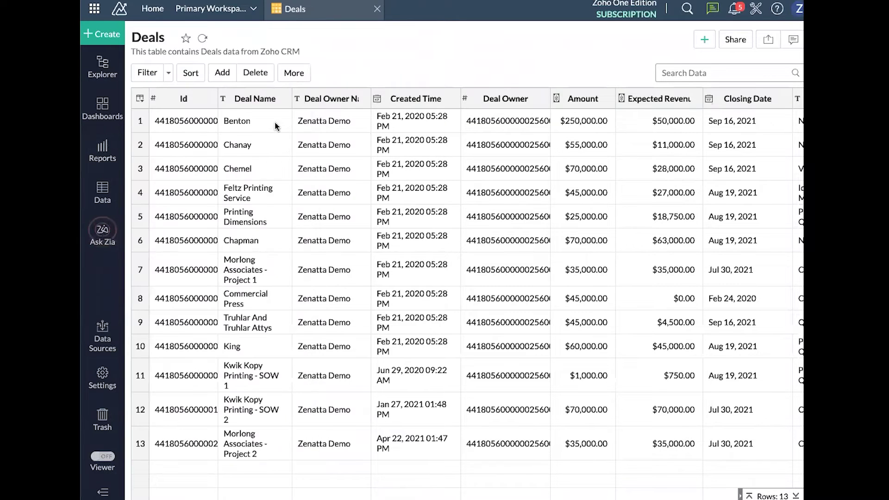
Step: Open the Accounts table from the Data panel, then select Benton in Deals
{"action": "mouse_move", "coordinate": [114, 185]}
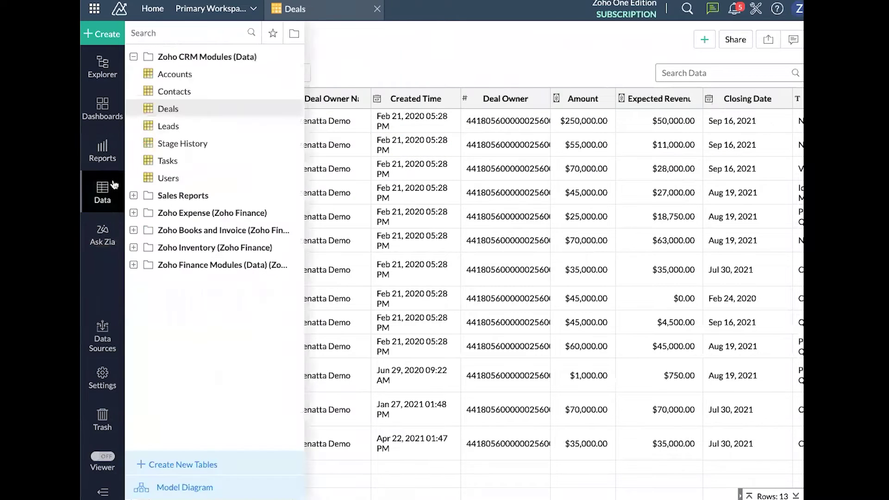
{"action": "left_click", "coordinate": [212, 81]}
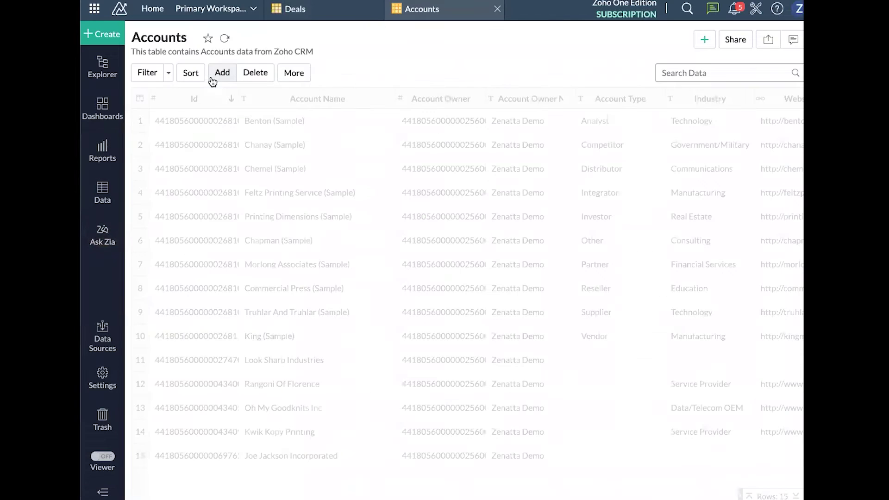
{"action": "left_click", "coordinate": [295, 8]}
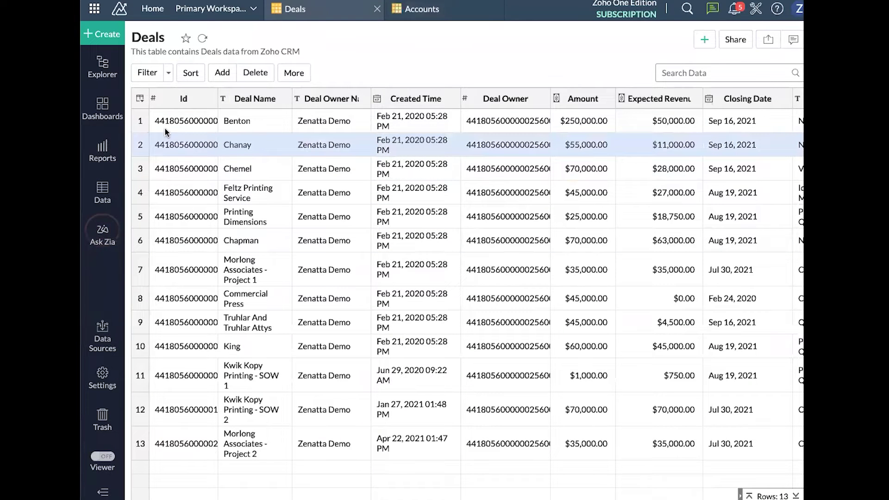
{"action": "left_click", "coordinate": [137, 119]}
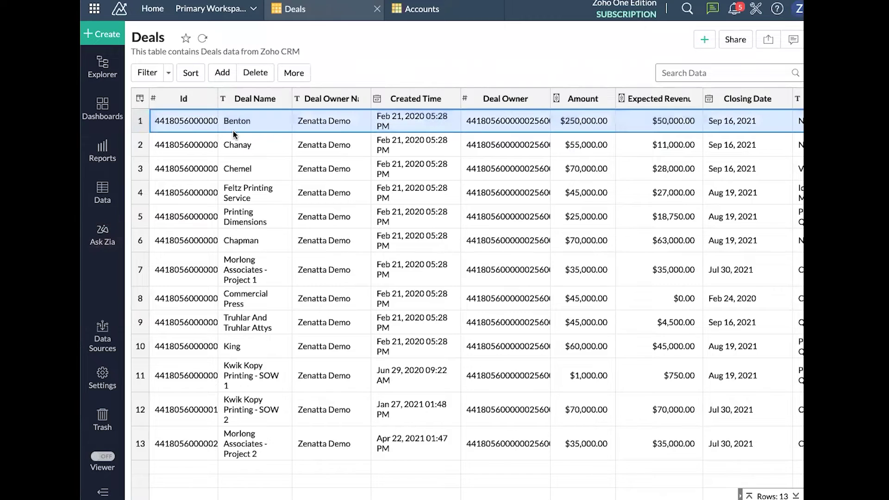
{"action": "scroll", "coordinate": [233, 130], "scroll_direction": "right", "scroll_amount": 3}
{"action": "scroll", "coordinate": [232, 131], "scroll_direction": "left", "scroll_amount": 3}
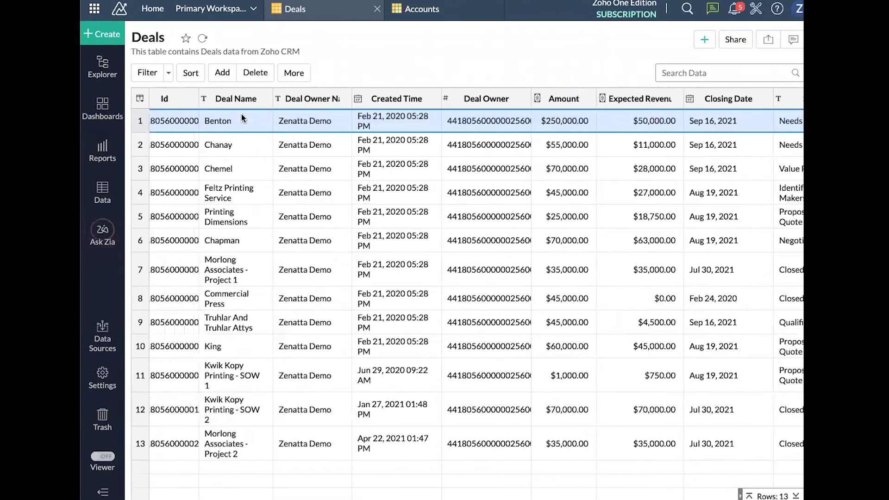
Step: Review the Benton deal in Zoho CRM: $250,000.00 amount and Needs Analysis stage
{"action": "left_click", "coordinate": [241, 118]}
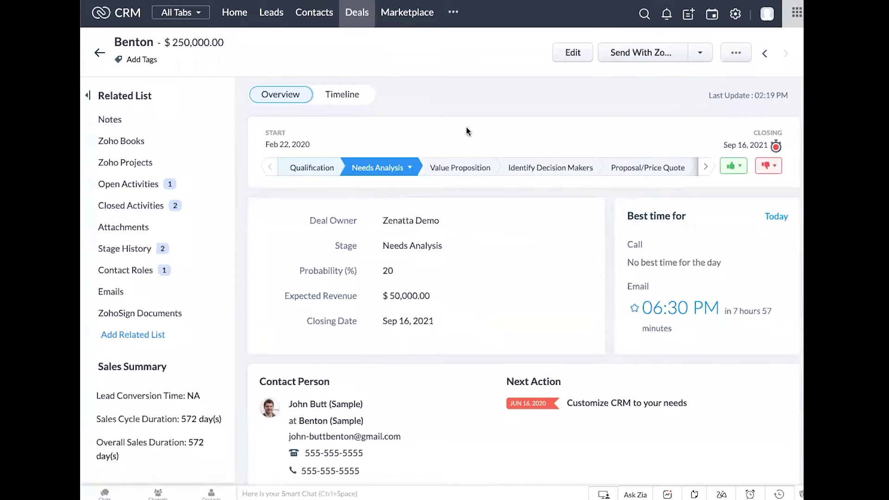
{"action": "scroll", "coordinate": [466, 126], "scroll_direction": "down", "scroll_amount": 3}
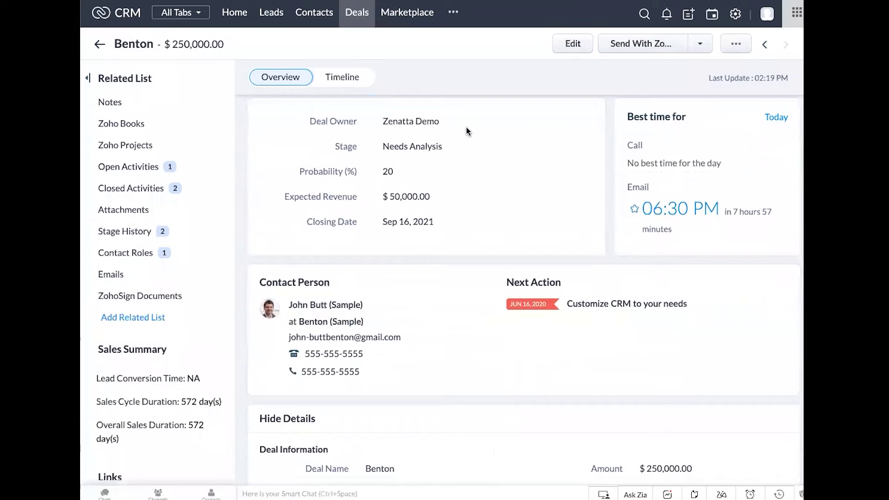
{"action": "scroll", "coordinate": [466, 127], "scroll_direction": "down", "scroll_amount": 5}
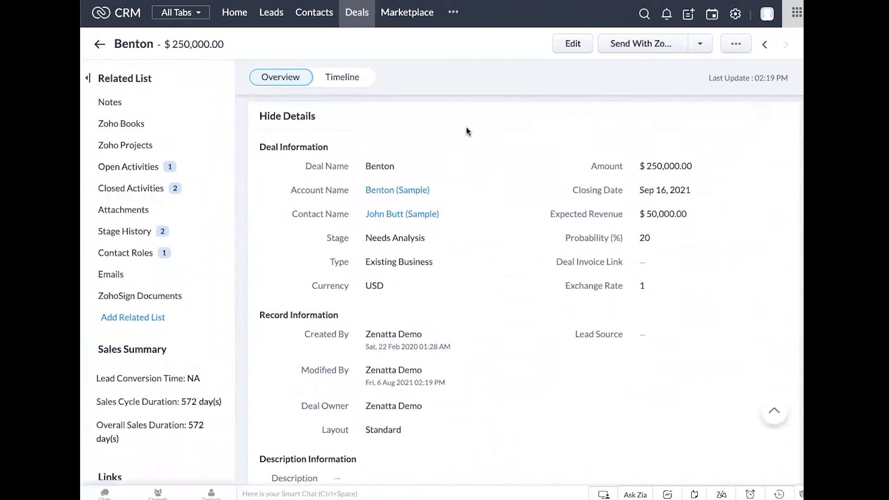
{"action": "scroll", "coordinate": [466, 127], "scroll_direction": "down", "scroll_amount": 1}
{"action": "scroll", "coordinate": [466, 127], "scroll_direction": "up", "scroll_amount": 1}
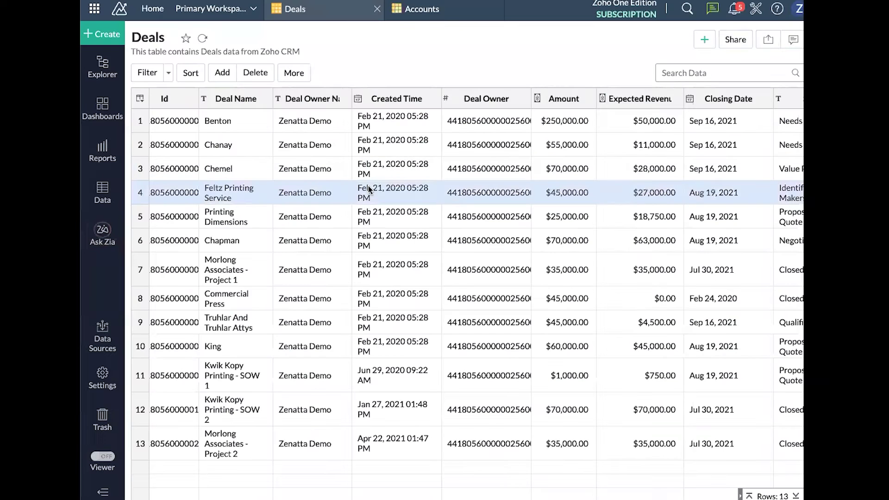
Step: Select the Deal Name, Amount and Expected Revenue columns of the Deals table
{"action": "scroll", "coordinate": [368, 186], "scroll_direction": "right", "scroll_amount": 1}
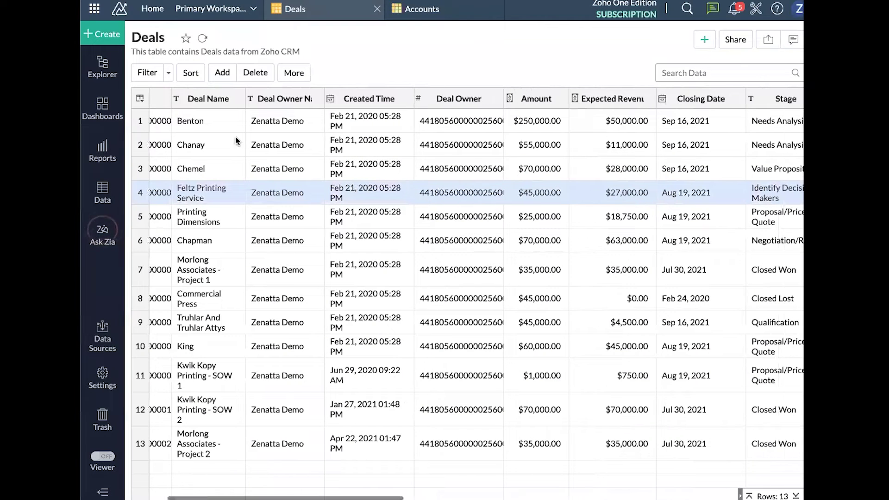
{"action": "left_click", "coordinate": [211, 98]}
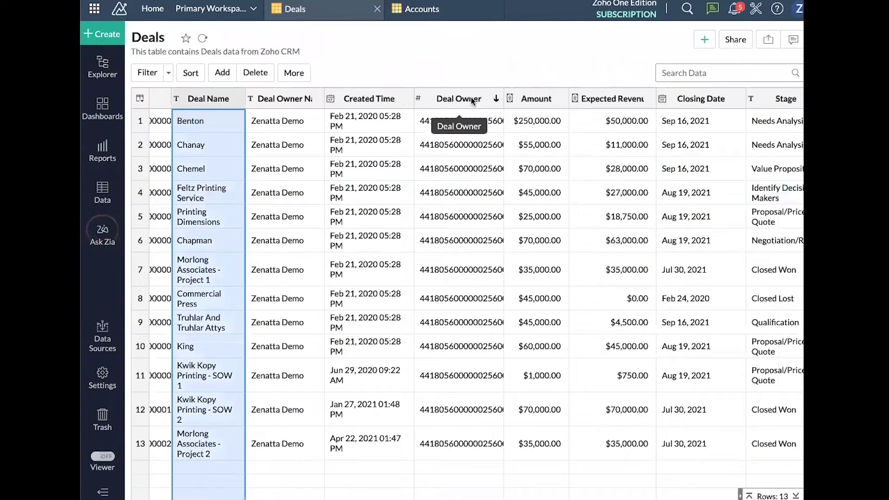
{"action": "left_click", "coordinate": [532, 98]}
{"action": "left_click", "coordinate": [621, 97]}
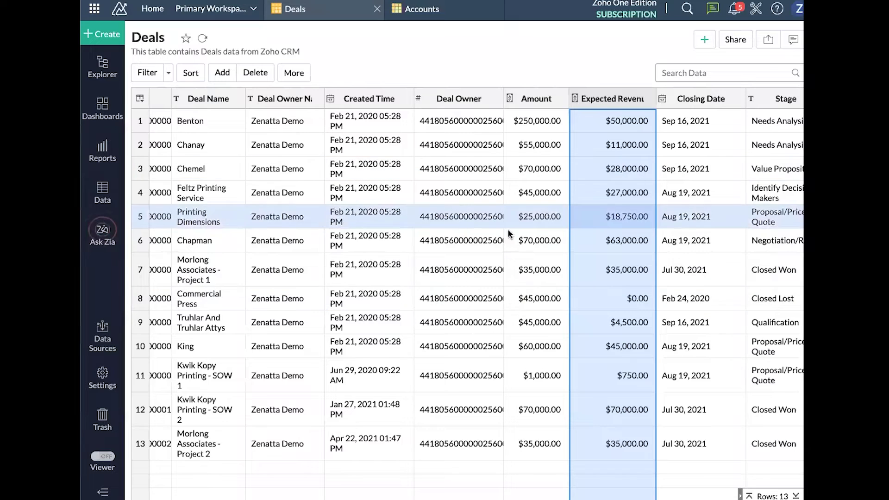
Step: Select the Account Name column, which holds numeric account IDs
{"action": "scroll", "coordinate": [507, 229], "scroll_direction": "left", "scroll_amount": 2}
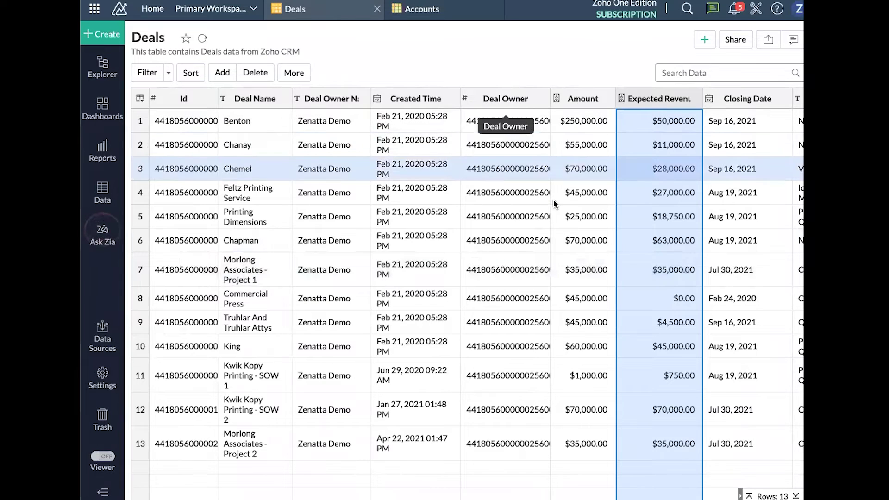
{"action": "scroll", "coordinate": [554, 204], "scroll_direction": "right", "scroll_amount": 10}
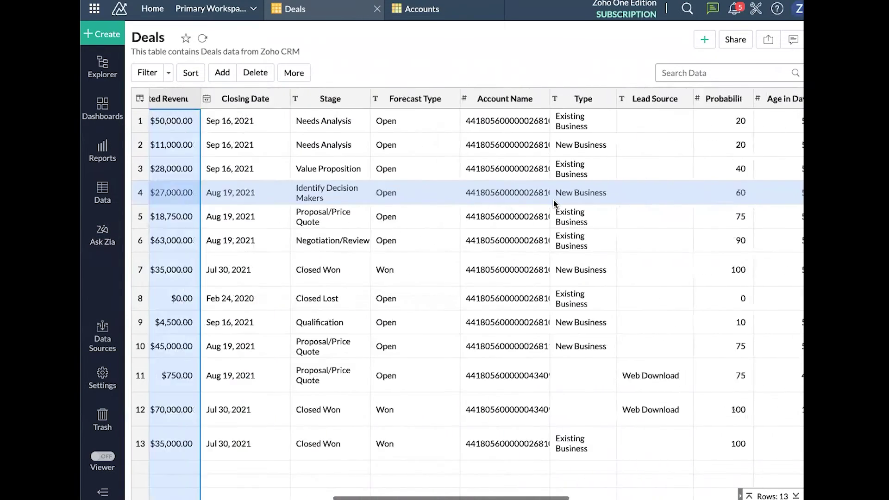
{"action": "scroll", "coordinate": [554, 202], "scroll_direction": "right", "scroll_amount": 5}
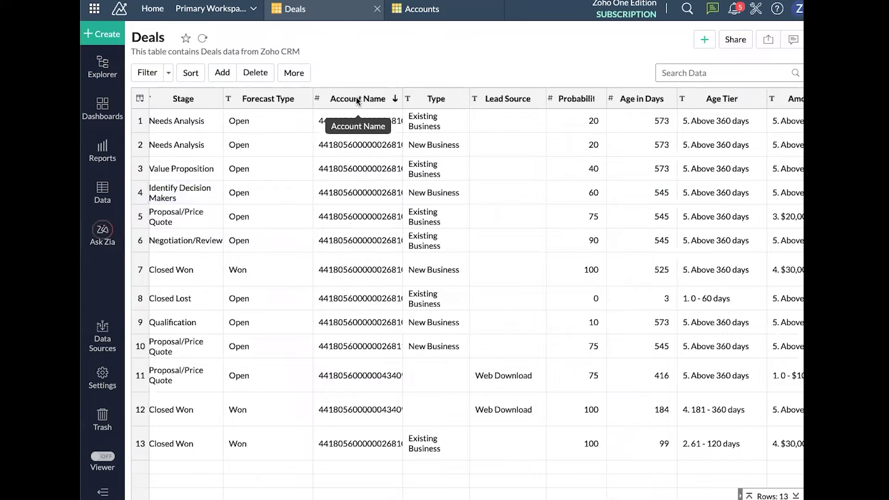
{"action": "left_click", "coordinate": [357, 98]}
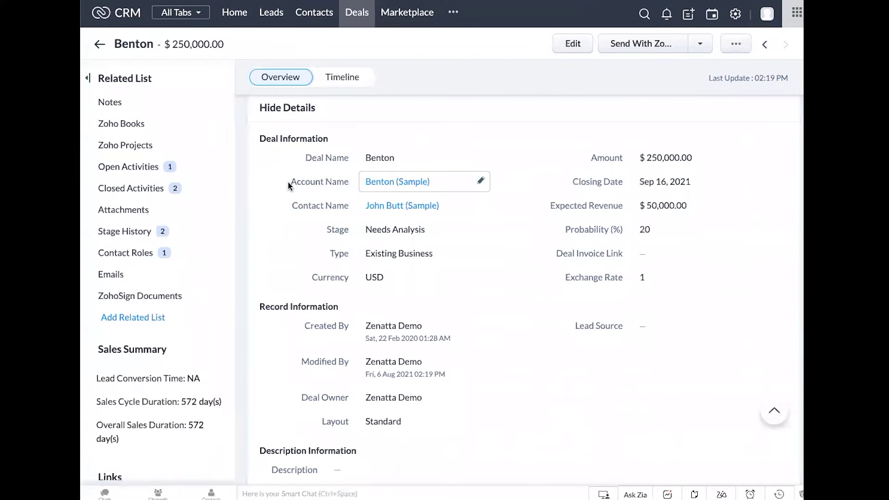
{"action": "left_click_drag", "start_coordinate": [290, 183], "coordinate": [358, 188]}
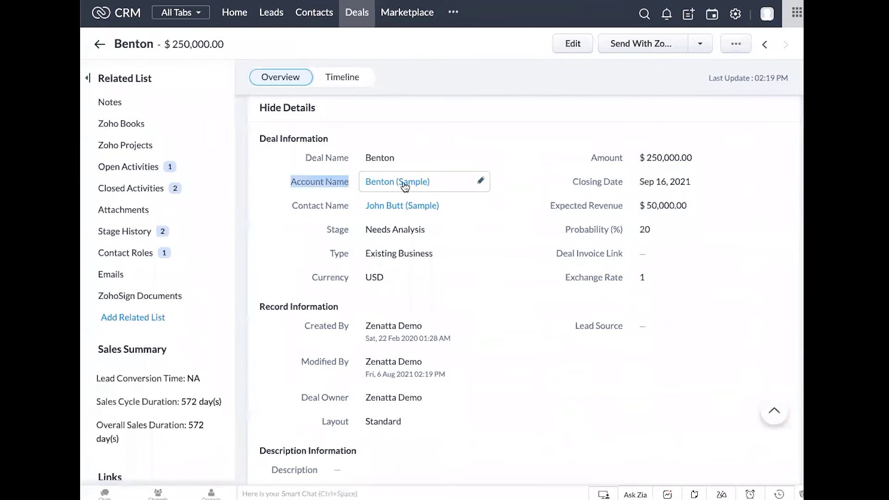
{"action": "mouse_move", "coordinate": [403, 186]}
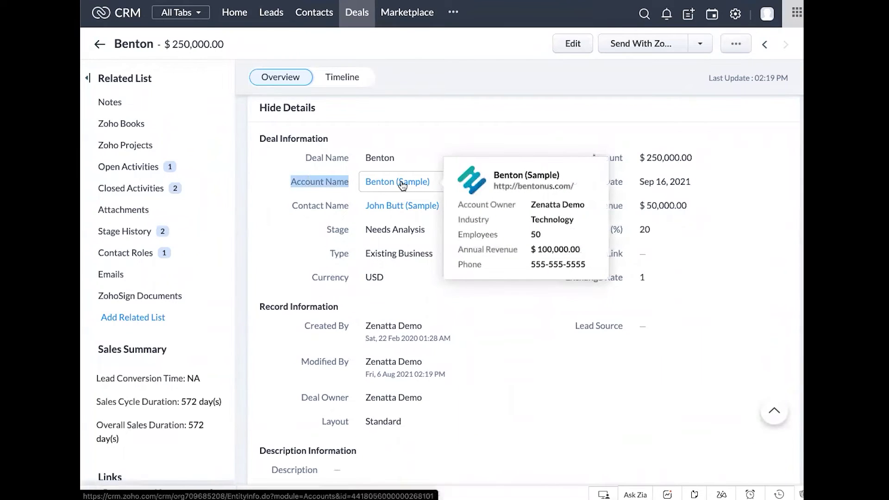
{"action": "left_click", "coordinate": [402, 183]}
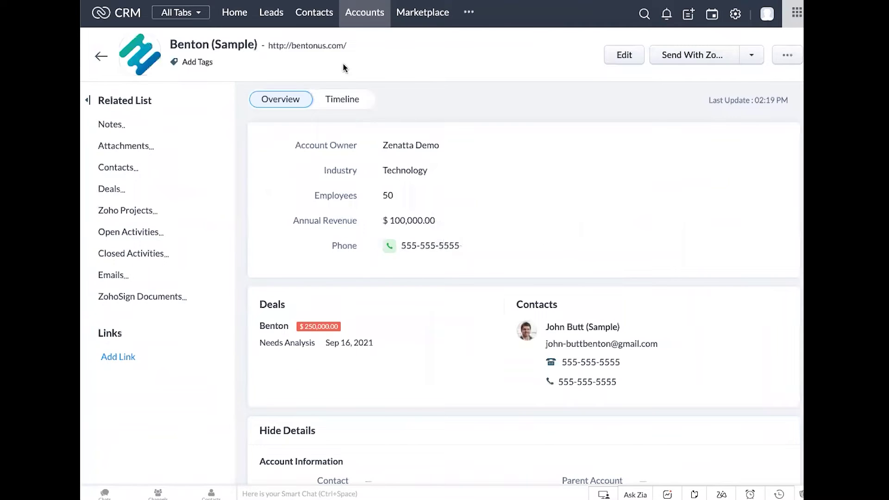
{"action": "left_click", "coordinate": [98, 61]}
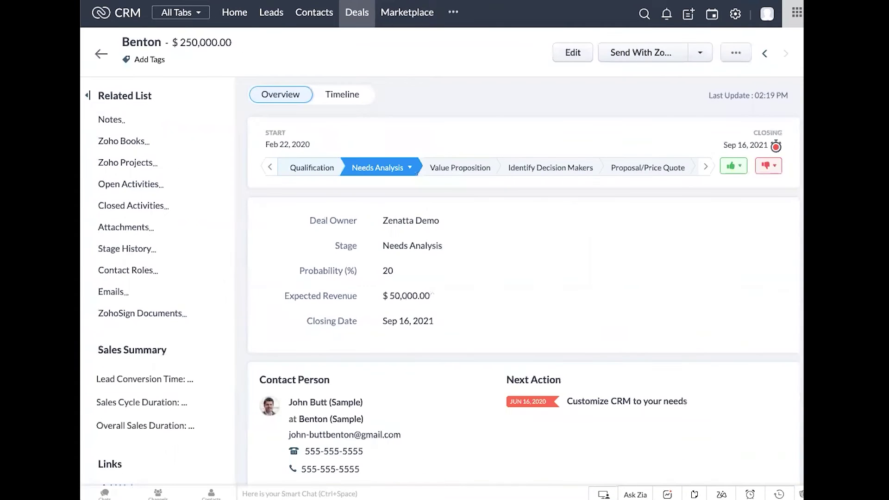
{"action": "scroll", "coordinate": [474, 198], "scroll_direction": "down", "scroll_amount": 8}
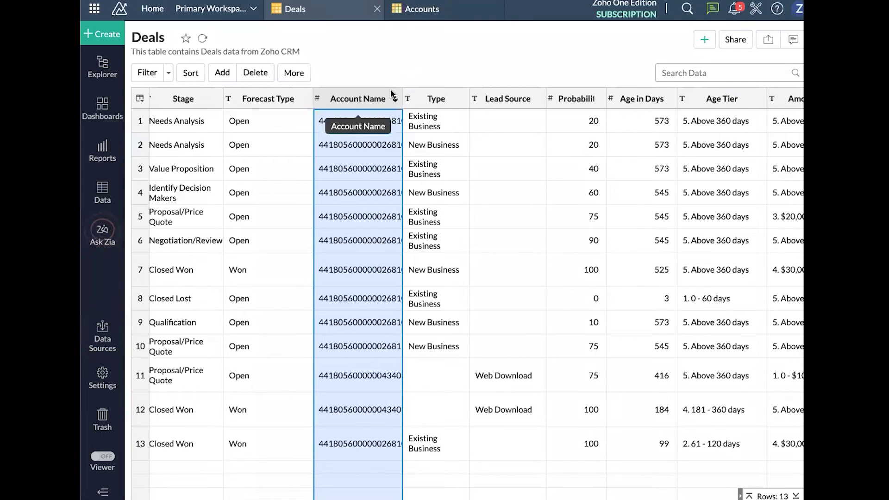
Step: Widen the Account Name column and point to the first deal's account ID
{"action": "left_click_drag", "start_coordinate": [401, 92], "coordinate": [440, 92]}
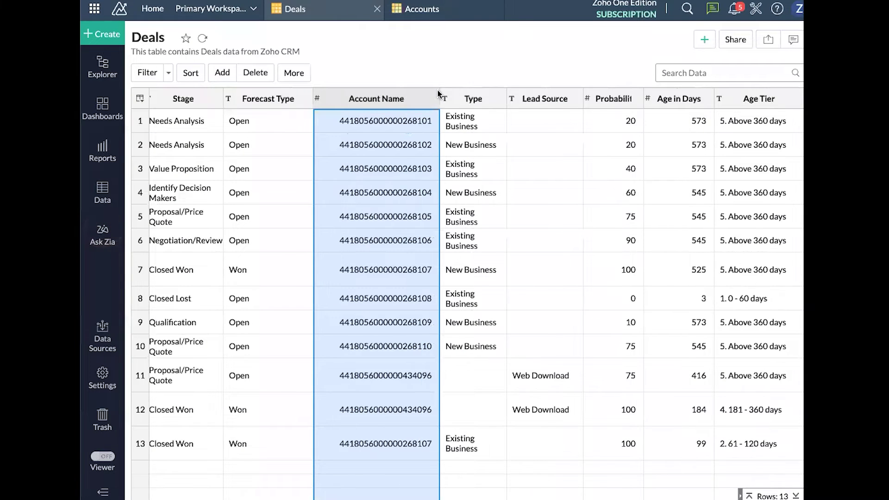
{"action": "left_click", "coordinate": [387, 124]}
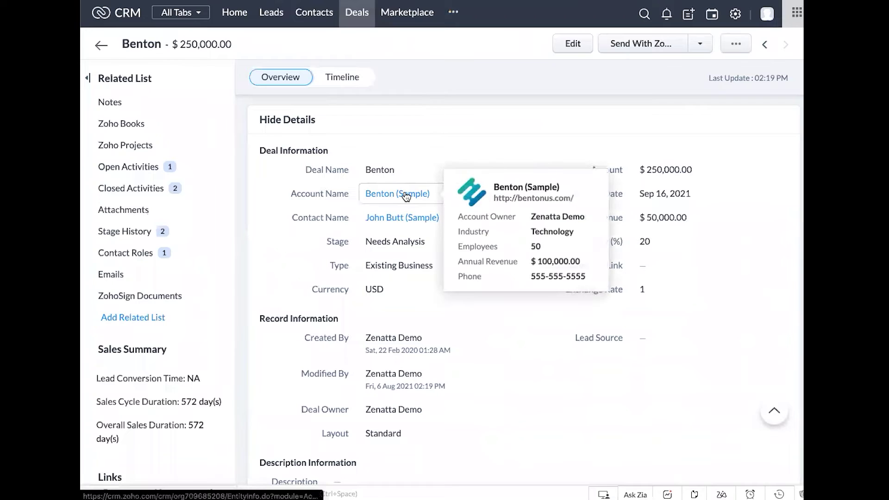
Step: Open the Benton (Sample) account linked in the Benton deal's Account Name field
{"action": "left_click", "coordinate": [406, 197]}
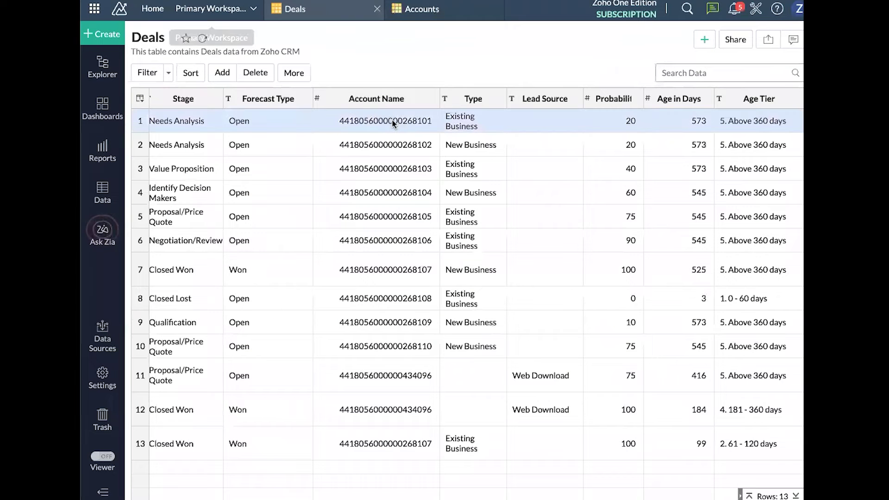
{"action": "left_click", "coordinate": [401, 128]}
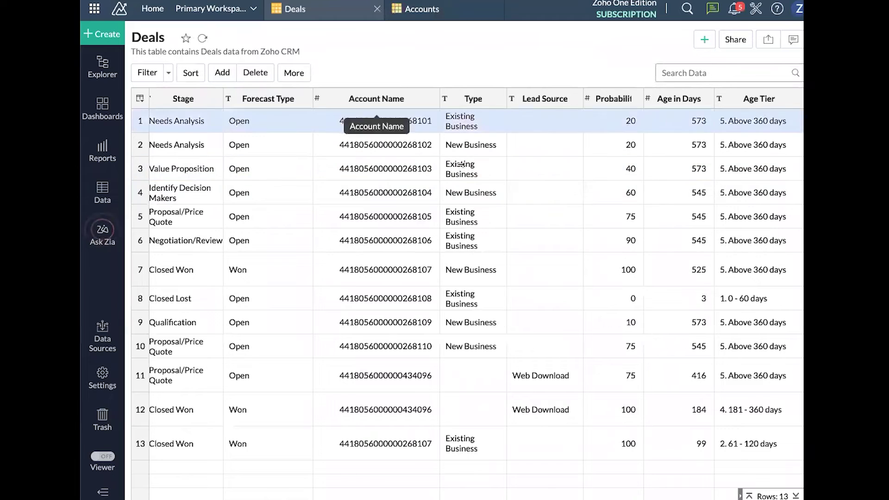
{"action": "scroll", "coordinate": [462, 164], "scroll_direction": "left", "scroll_amount": 2}
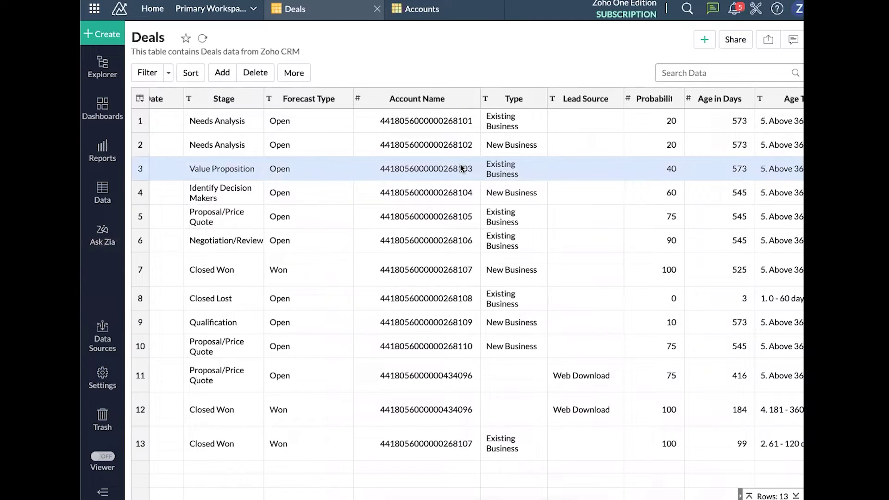
{"action": "left_click", "coordinate": [422, 99]}
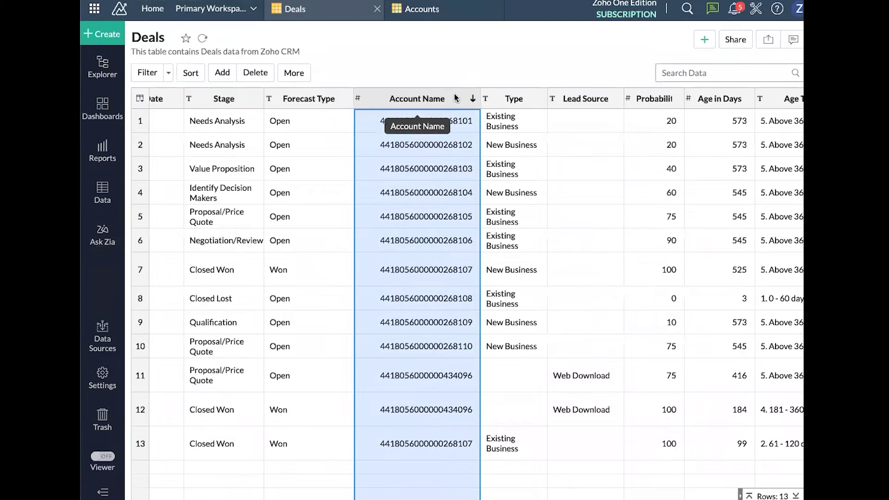
{"action": "scroll", "coordinate": [472, 193], "scroll_direction": "left", "scroll_amount": 5}
{"action": "scroll", "coordinate": [471, 194], "scroll_direction": "left", "scroll_amount": 5}
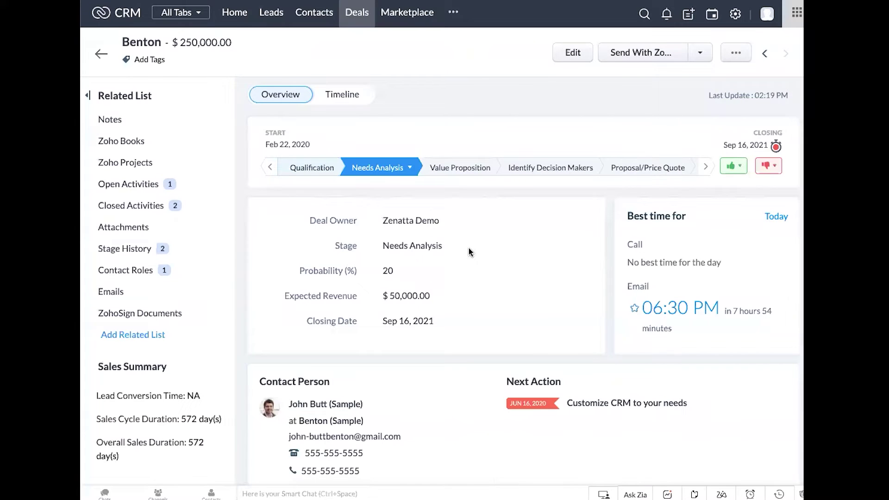
{"action": "scroll", "coordinate": [468, 250], "scroll_direction": "down", "scroll_amount": 8}
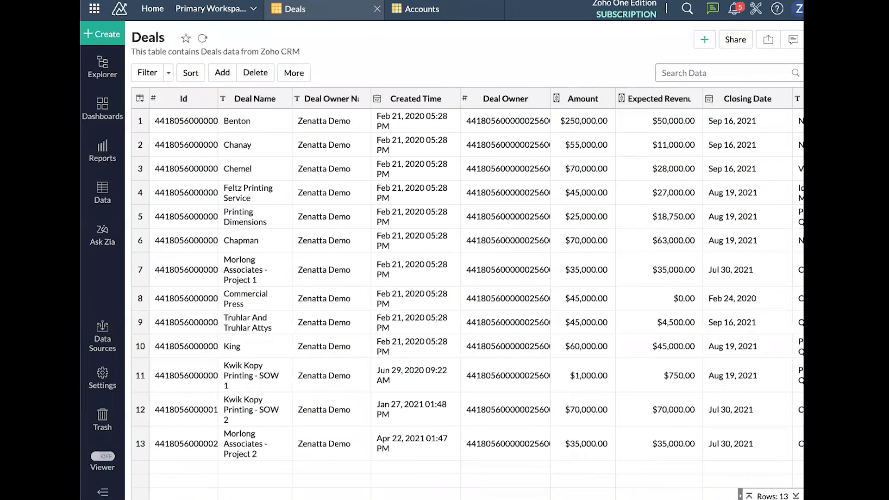
Step: Select the Deal Owner and Amount columns, then show the Create options
{"action": "left_click", "coordinate": [502, 101]}
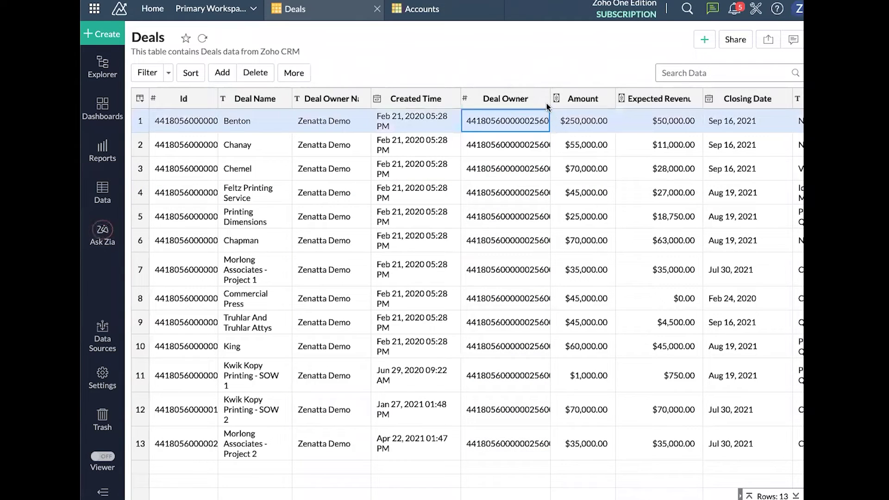
{"action": "left_click", "coordinate": [583, 101]}
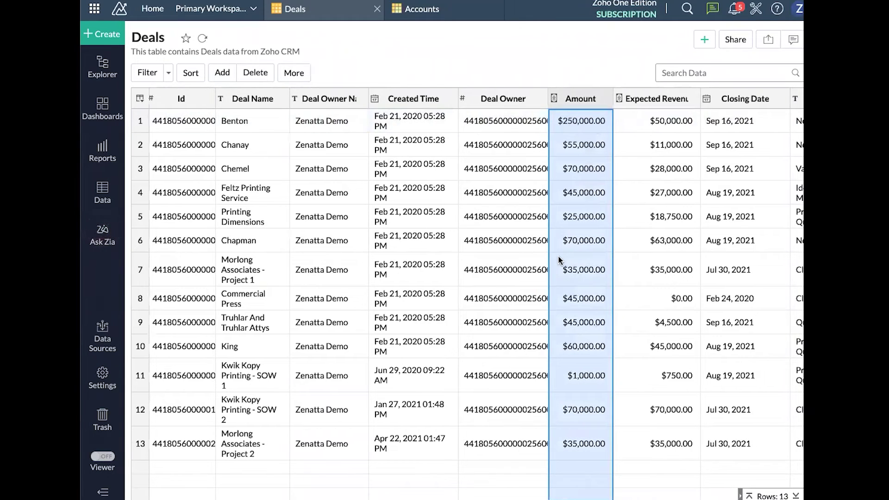
{"action": "scroll", "coordinate": [562, 258], "scroll_direction": "right", "scroll_amount": 10}
{"action": "scroll", "coordinate": [460, 118], "scroll_direction": "left", "scroll_amount": 10}
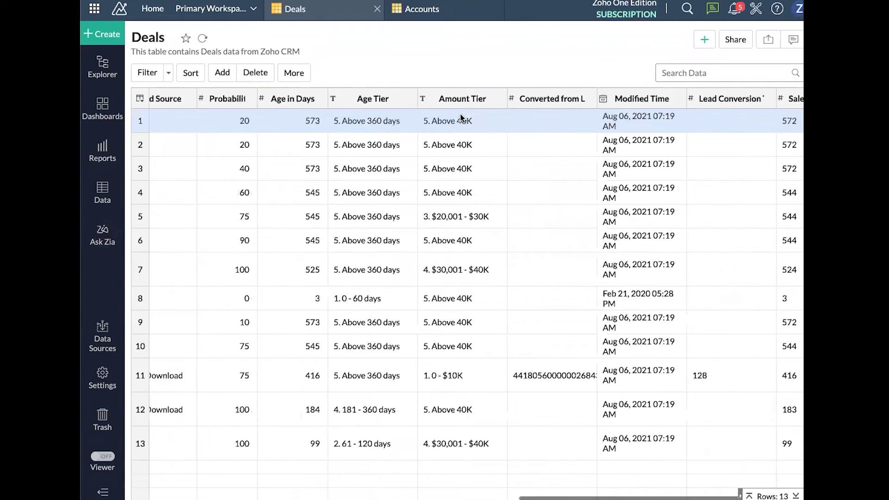
{"action": "scroll", "coordinate": [491, 204], "scroll_direction": "left", "scroll_amount": 5}
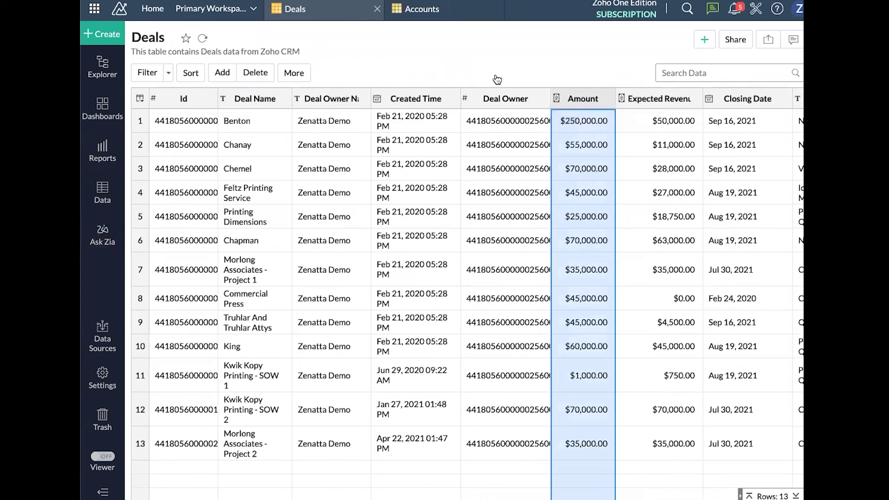
{"action": "left_click", "coordinate": [102, 34]}
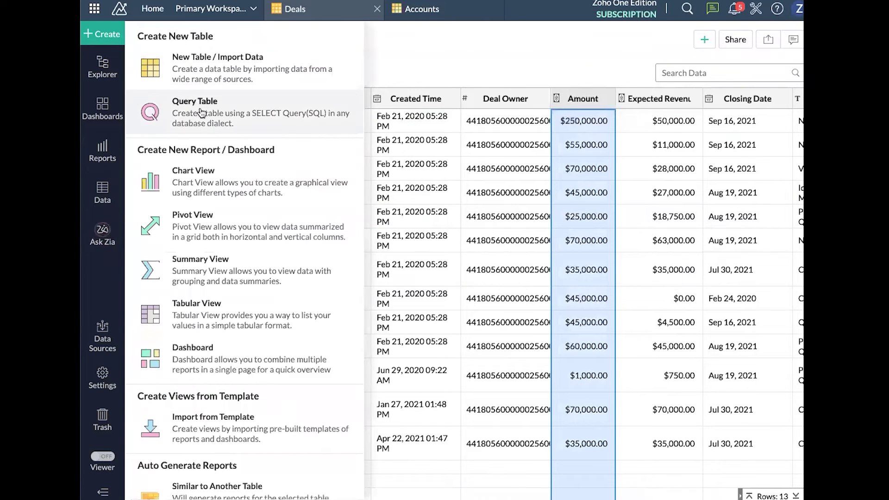
Step: Close the Create panel, reopen it once, and close it again
{"action": "left_click", "coordinate": [422, 70]}
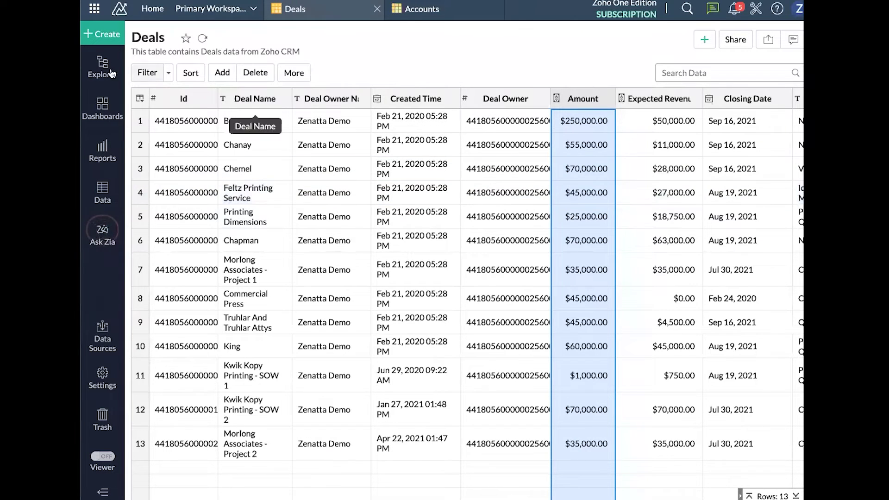
{"action": "left_click", "coordinate": [107, 35]}
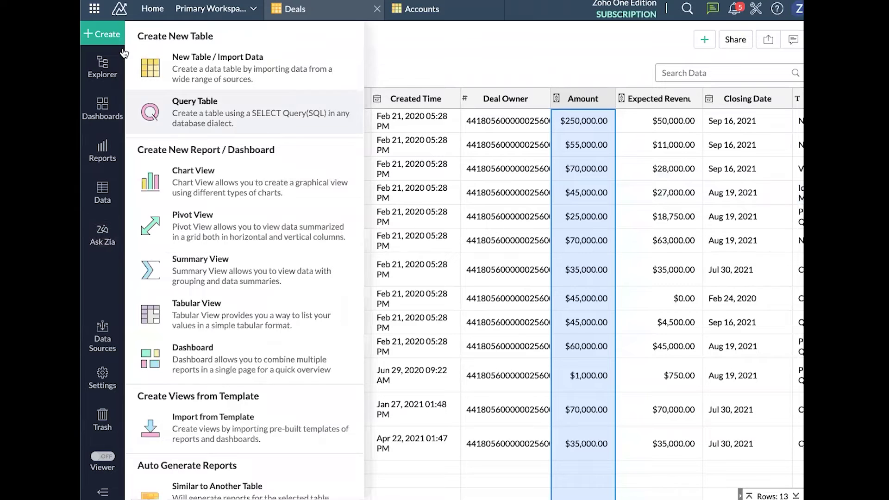
{"action": "left_click", "coordinate": [440, 69]}
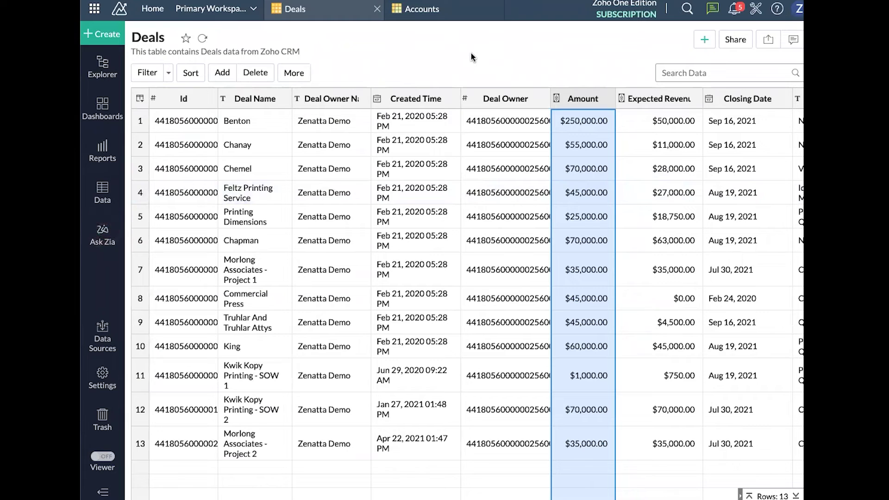
Step: Compare the Accounts table with Deals by switching between their tabs
{"action": "scroll", "coordinate": [576, 264], "scroll_direction": "right", "scroll_amount": 1}
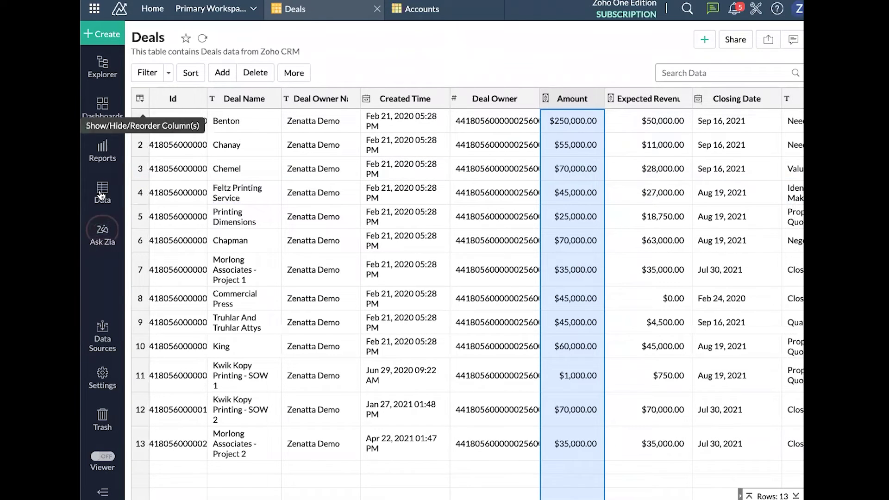
{"action": "left_click", "coordinate": [433, 11]}
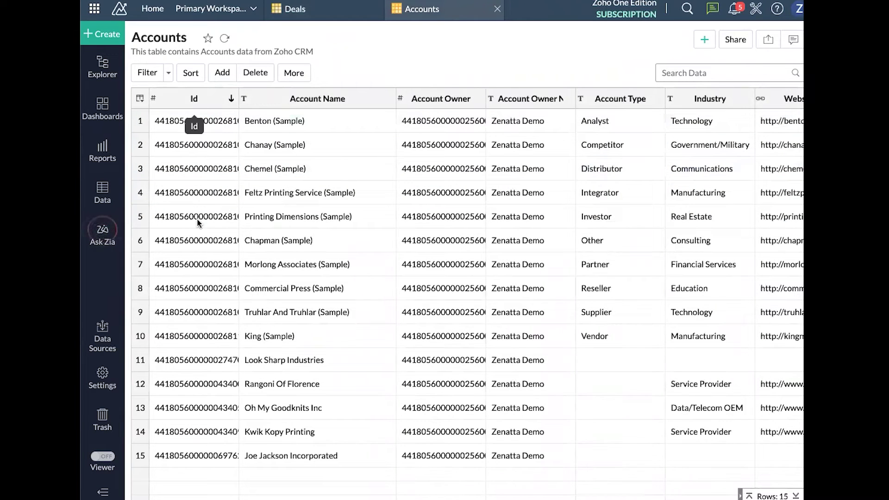
{"action": "left_click", "coordinate": [332, 17]}
{"action": "scroll", "coordinate": [512, 225], "scroll_direction": "right", "scroll_amount": 10}
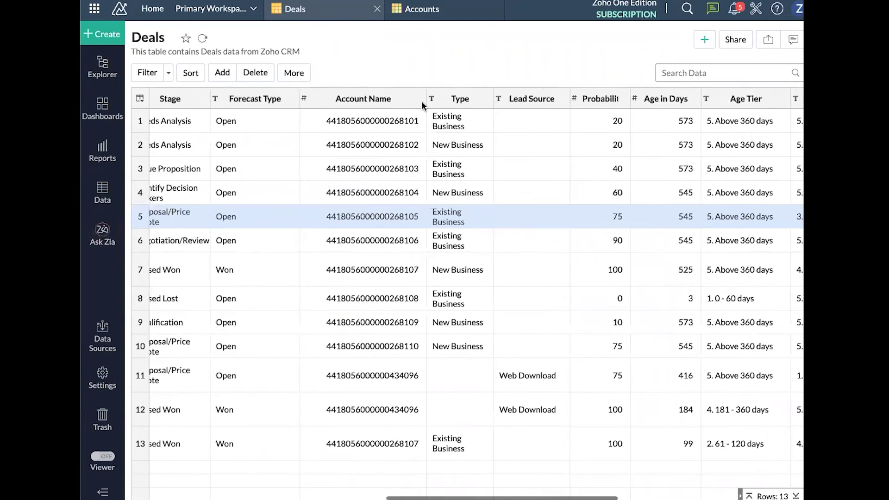
{"action": "scroll", "coordinate": [422, 102], "scroll_direction": "left", "scroll_amount": 2}
Step: Select Deals' Account Name column, check Accounts again, and return to Deals
{"action": "left_click", "coordinate": [423, 98]}
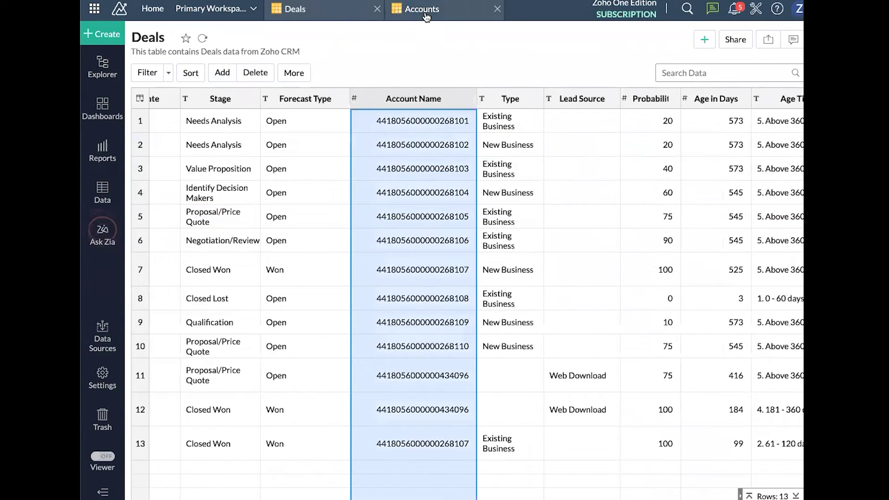
{"action": "left_click", "coordinate": [426, 17]}
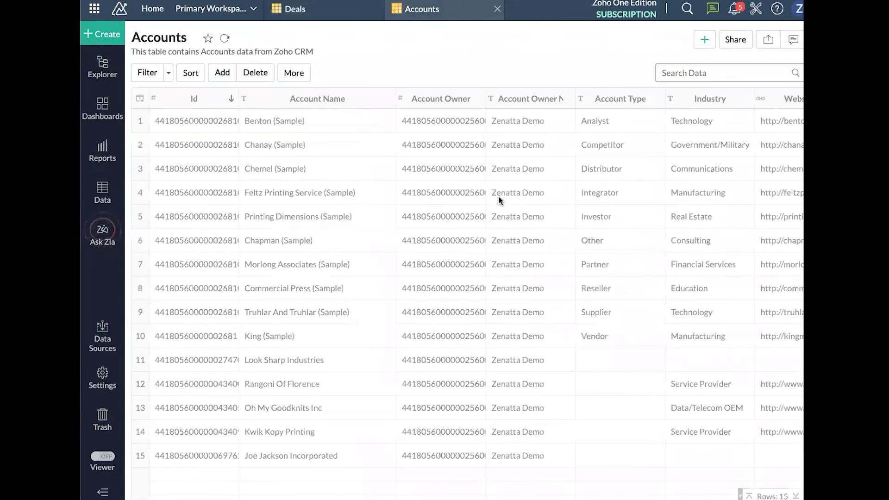
{"action": "scroll", "coordinate": [498, 198], "scroll_direction": "right", "scroll_amount": 3}
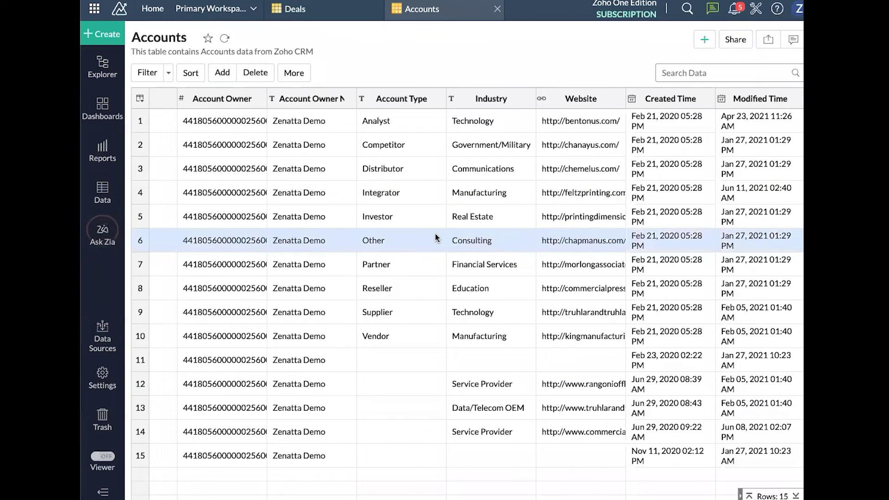
{"action": "scroll", "coordinate": [417, 231], "scroll_direction": "left", "scroll_amount": 1}
{"action": "left_click", "coordinate": [295, 9]}
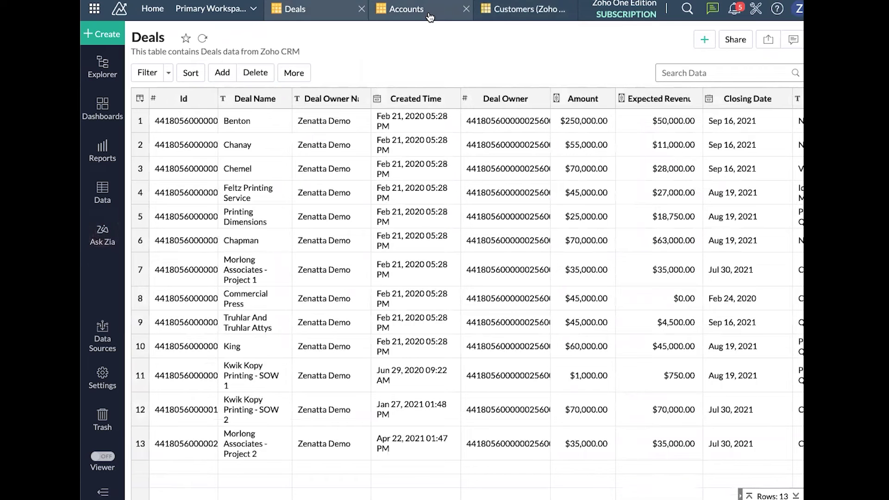
Step: Show the Accounts table and point out the first account's Id
{"action": "left_click", "coordinate": [430, 17]}
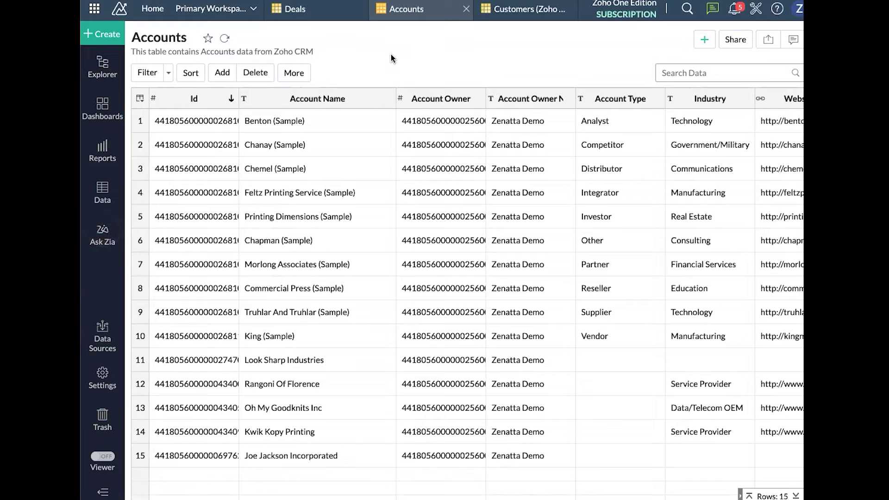
{"action": "left_click", "coordinate": [202, 116]}
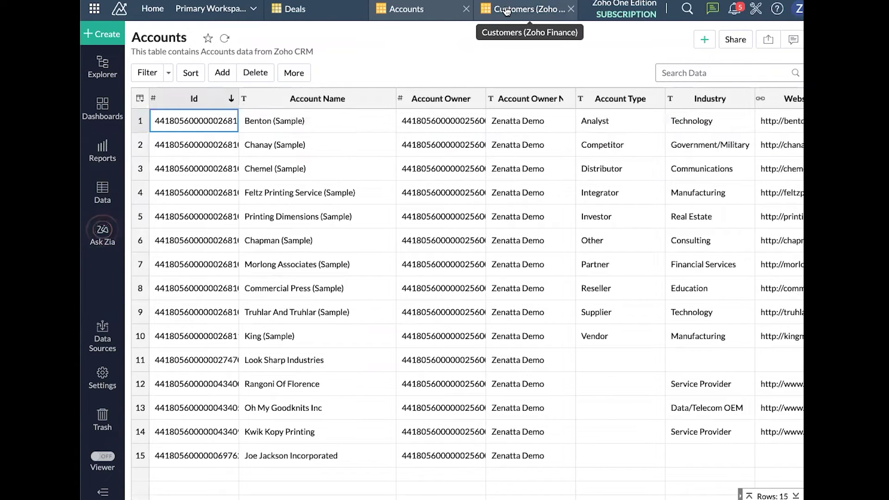
Step: Show the Customers table and select a customer's CRM Reference ID value
{"action": "left_click", "coordinate": [536, 10]}
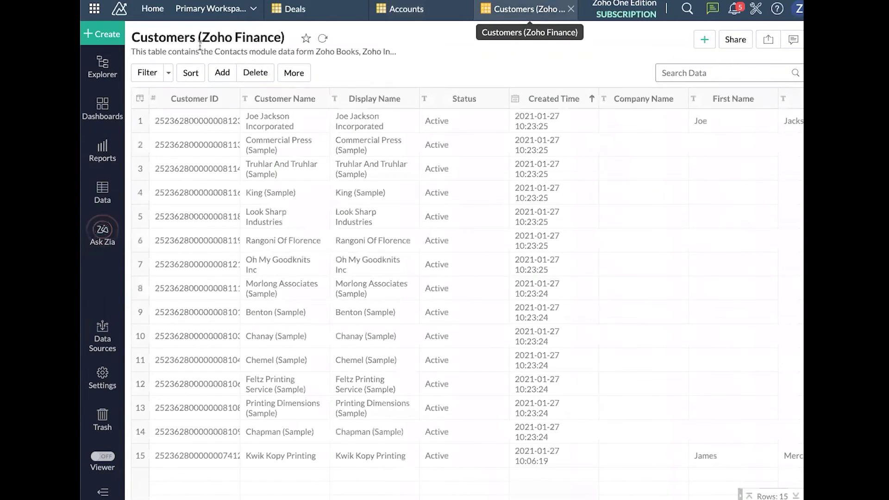
{"action": "scroll", "coordinate": [231, 197], "scroll_direction": "right", "scroll_amount": 5}
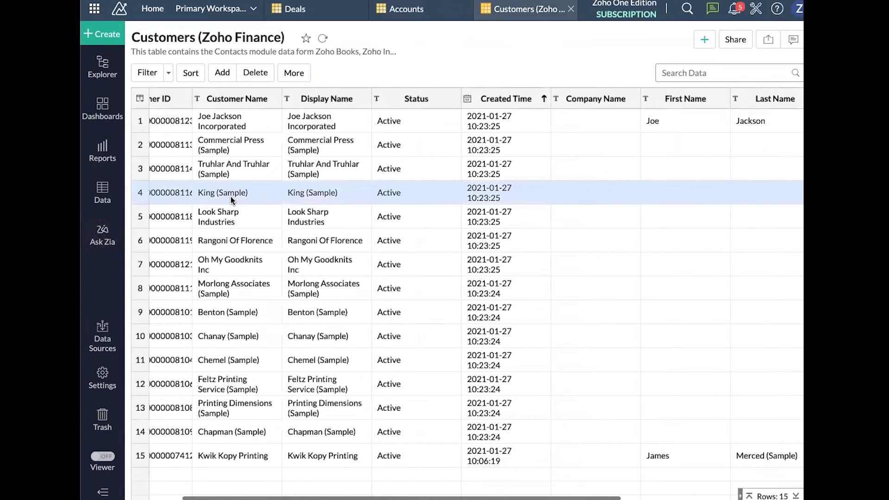
{"action": "scroll", "coordinate": [231, 199], "scroll_direction": "right", "scroll_amount": 4}
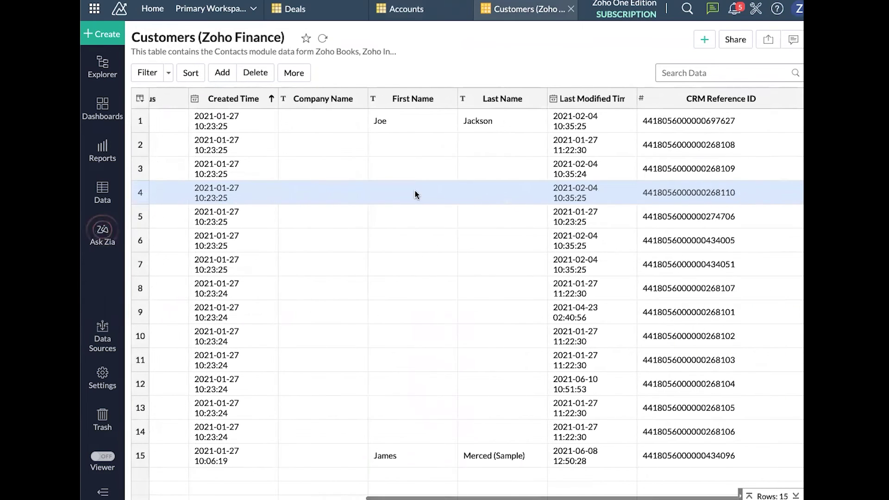
{"action": "scroll", "coordinate": [718, 201], "scroll_direction": "left", "scroll_amount": 1}
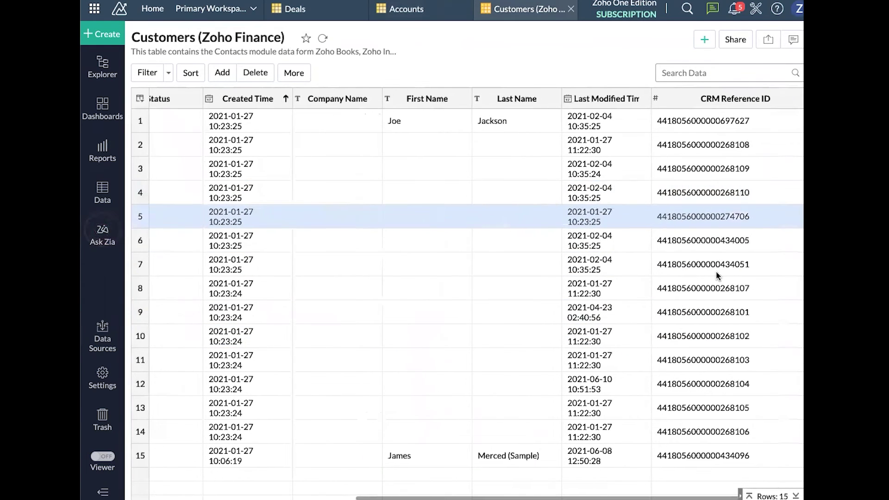
{"action": "left_click", "coordinate": [717, 317]}
Step: Select Benton (Sample)'s CRM Reference ID, then compare with the Accounts table Ids
{"action": "scroll", "coordinate": [717, 318], "scroll_direction": "left", "scroll_amount": 6}
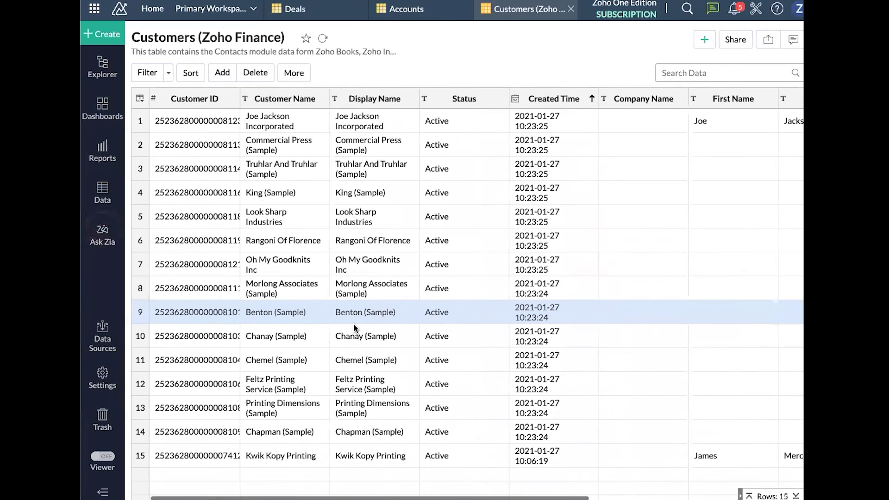
{"action": "left_click", "coordinate": [140, 314]}
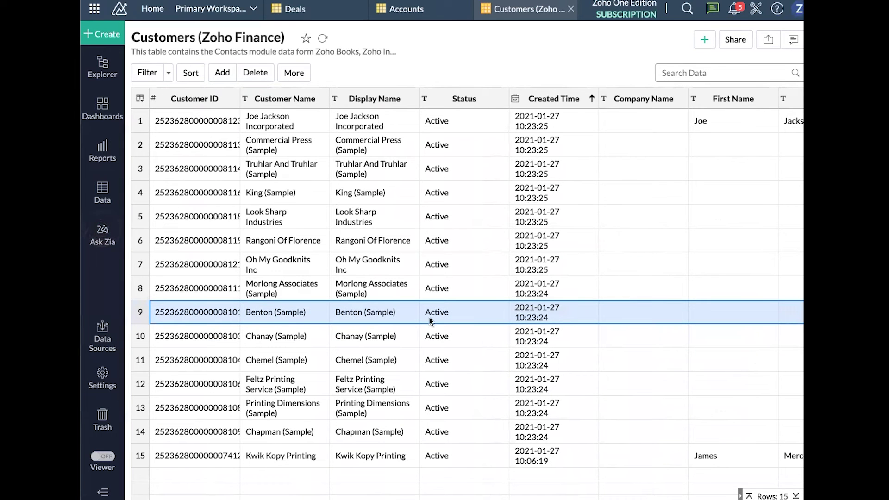
{"action": "scroll", "coordinate": [407, 309], "scroll_direction": "right", "scroll_amount": 6}
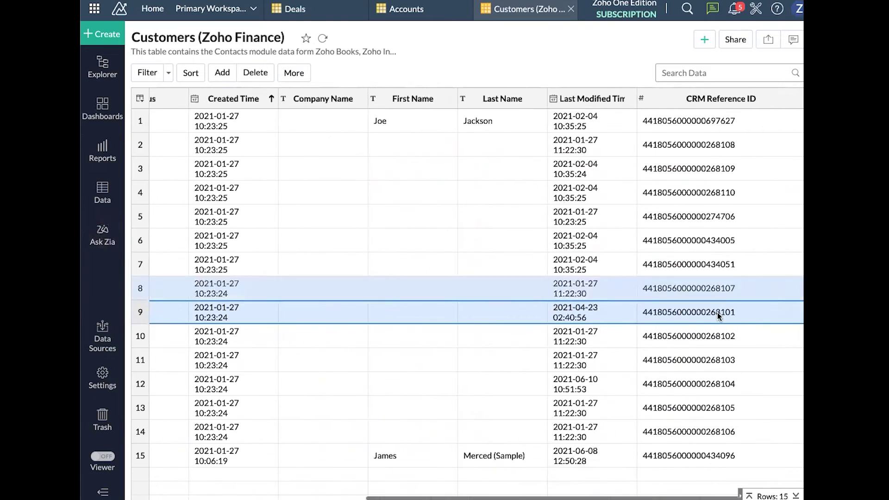
{"action": "left_click", "coordinate": [681, 316]}
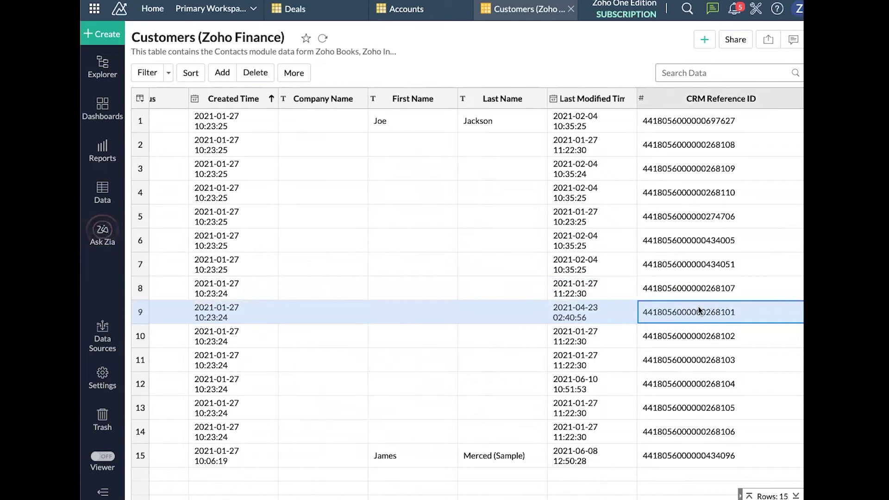
{"action": "left_click", "coordinate": [429, 13]}
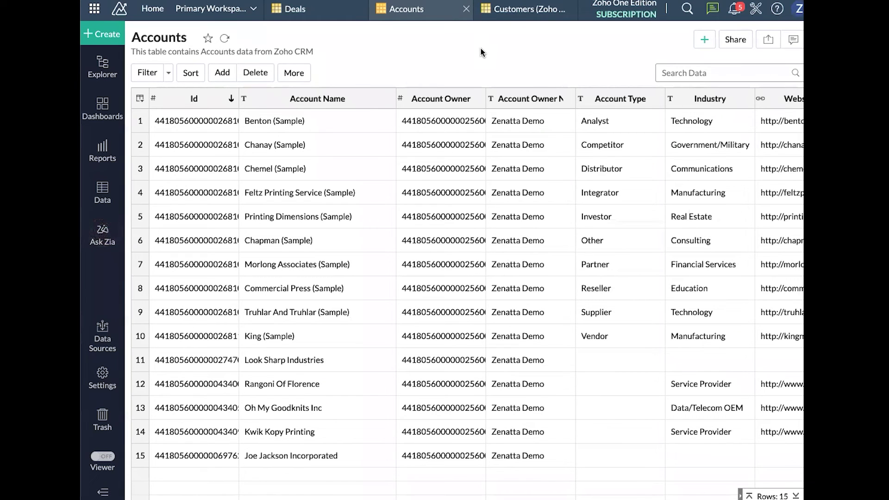
{"action": "left_click", "coordinate": [102, 190]}
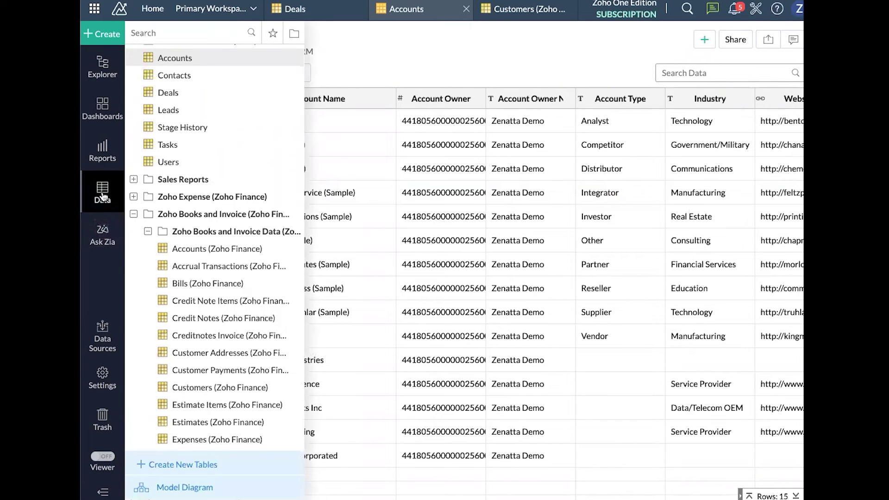
{"action": "left_click", "coordinate": [134, 214]}
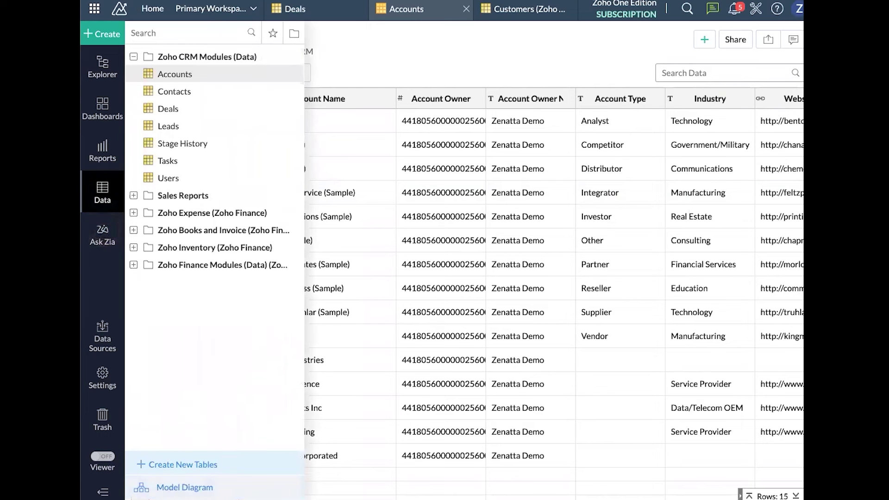
{"action": "left_click", "coordinate": [463, 351]}
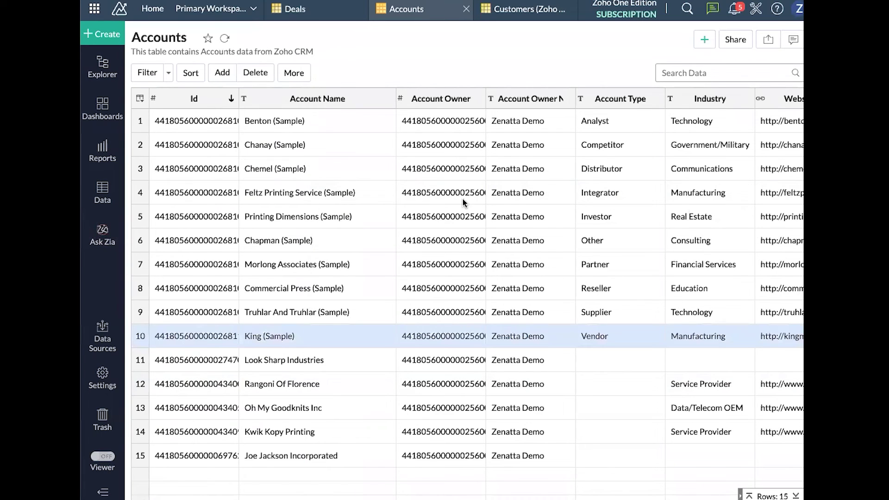
Step: Open the Data Model Diagram and pan past the Projects, Sales Orders, Customers, Estimates and Invoices tables
{"action": "left_click", "coordinate": [123, 193]}
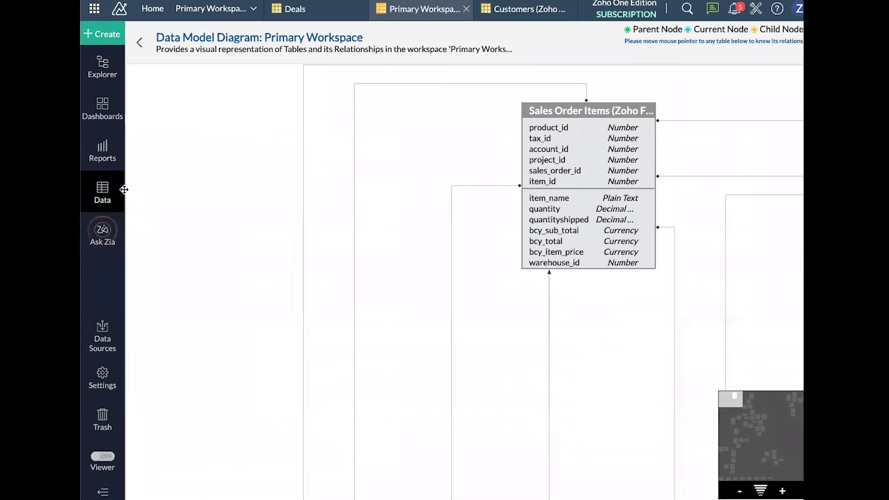
{"action": "scroll", "coordinate": [408, 186], "scroll_direction": "down", "scroll_amount": 3}
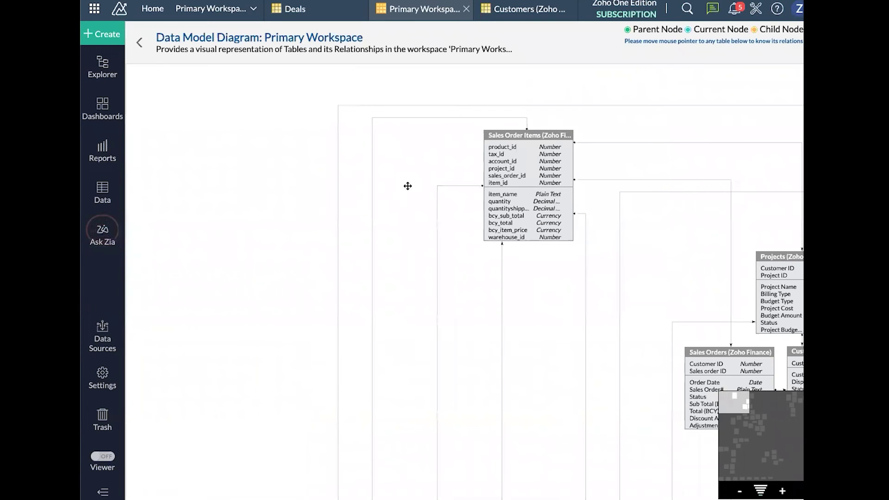
{"action": "left_click_drag", "start_coordinate": [704, 242], "coordinate": [560, 126]}
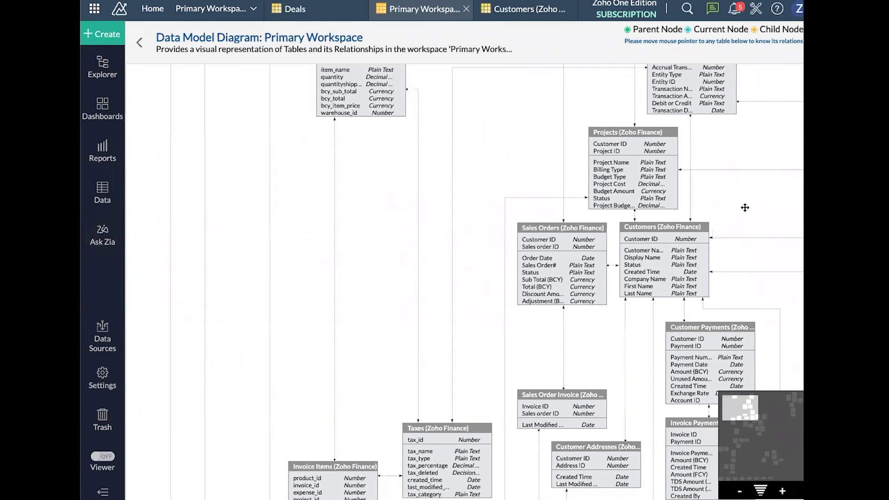
{"action": "left_click_drag", "start_coordinate": [744, 204], "coordinate": [563, 157]}
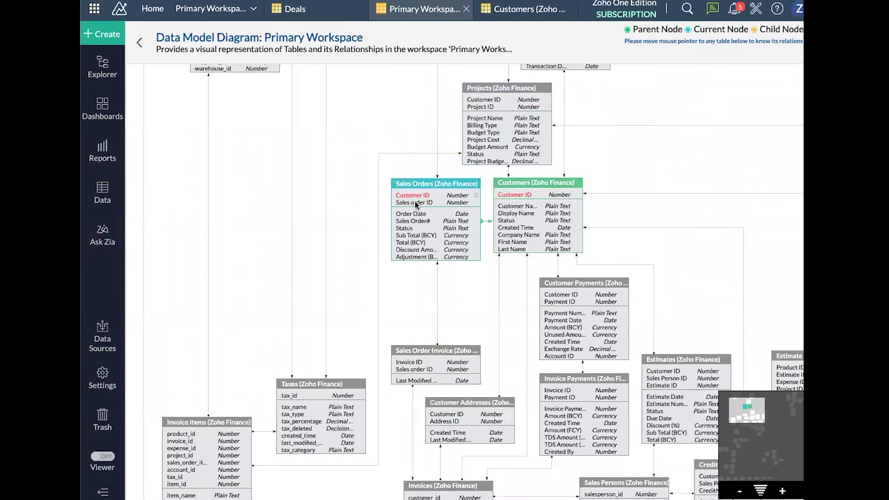
Step: Scroll the diagram over to the CRM tables, showing Accounts linked to Deals and Contacts
{"action": "scroll", "coordinate": [681, 286], "scroll_direction": "down", "scroll_amount": 5}
{"action": "scroll", "coordinate": [681, 285], "scroll_direction": "right", "scroll_amount": 4}
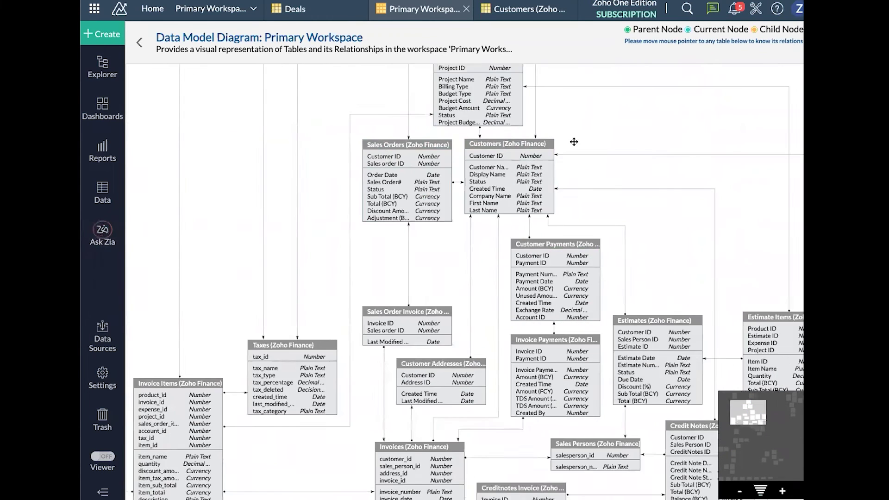
{"action": "scroll", "coordinate": [643, 163], "scroll_direction": "down", "scroll_amount": 6}
{"action": "scroll", "coordinate": [643, 163], "scroll_direction": "right", "scroll_amount": 1}
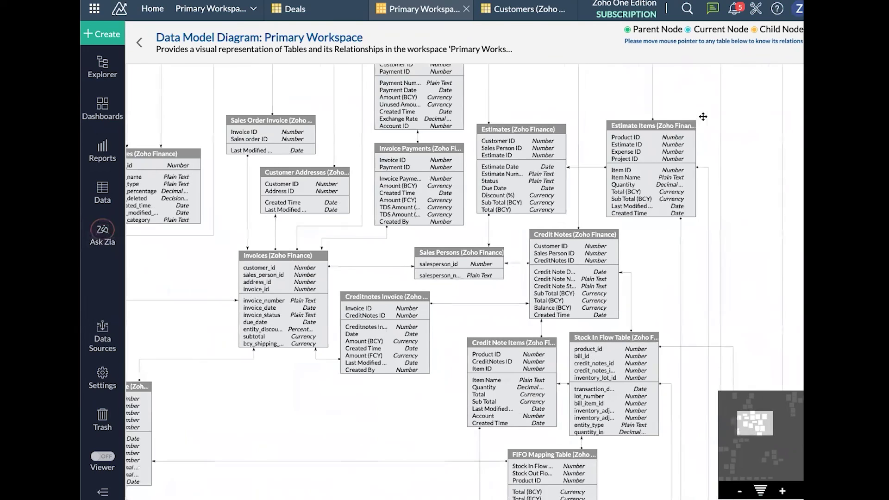
{"action": "scroll", "coordinate": [690, 239], "scroll_direction": "up", "scroll_amount": 15}
{"action": "scroll", "coordinate": [691, 240], "scroll_direction": "right", "scroll_amount": 18}
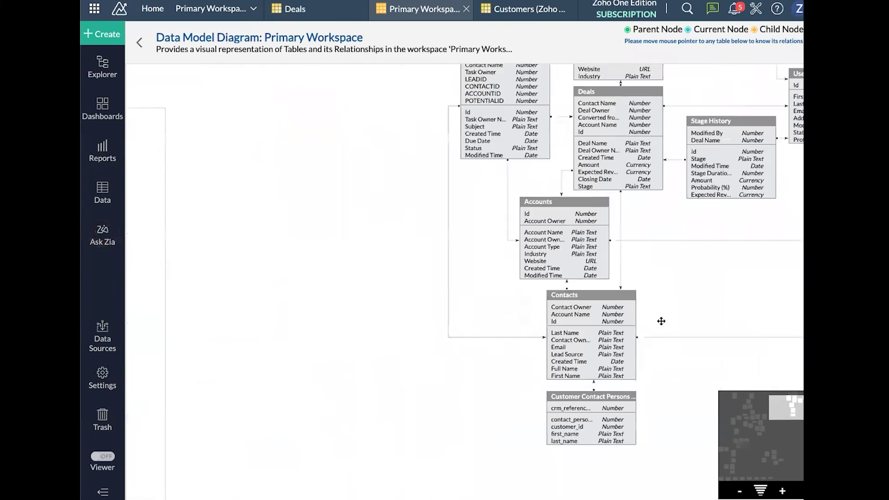
Step: Inspect the Deals table's Contact Name and Account Name links, then recenter to reveal Leads
{"action": "scroll", "coordinate": [469, 352], "scroll_direction": "down", "scroll_amount": 3}
{"action": "scroll", "coordinate": [469, 352], "scroll_direction": "right", "scroll_amount": 1}
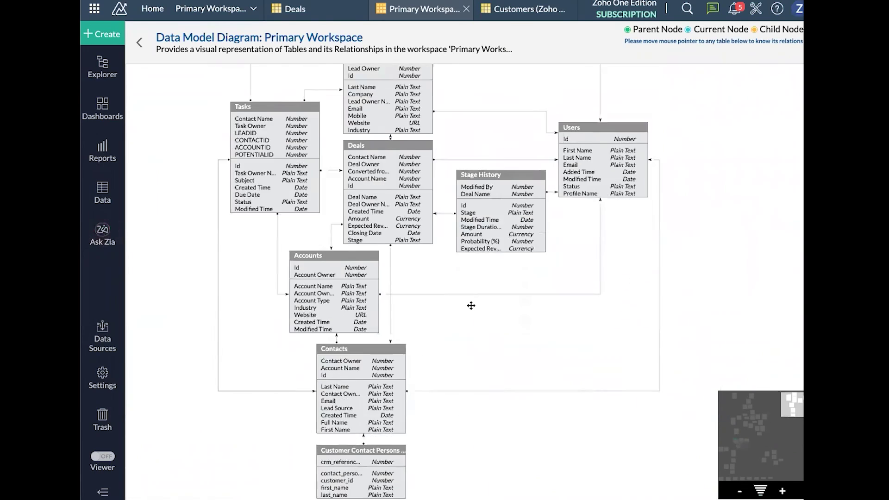
{"action": "scroll", "coordinate": [501, 320], "scroll_direction": "left", "scroll_amount": 1}
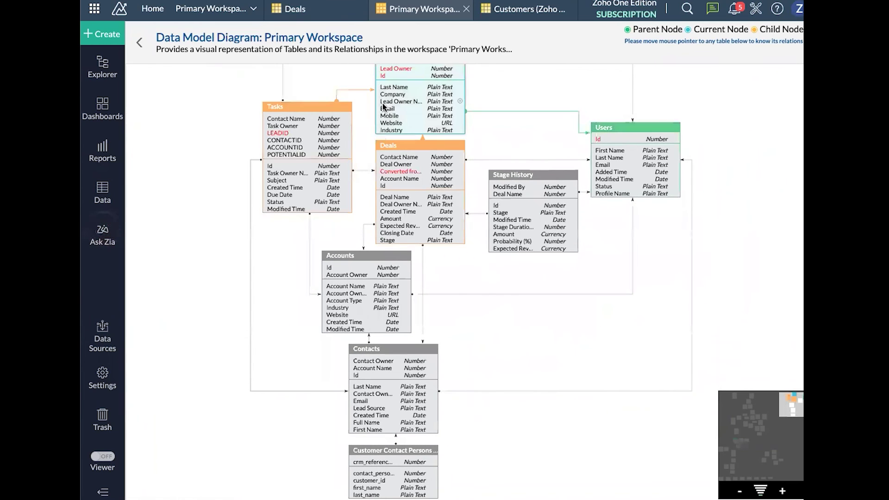
{"action": "mouse_move", "coordinate": [402, 159]}
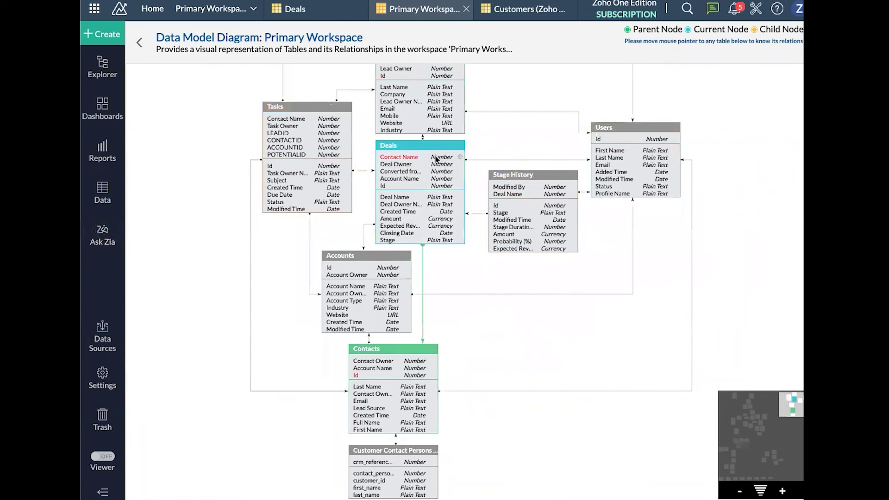
{"action": "mouse_move", "coordinate": [388, 178]}
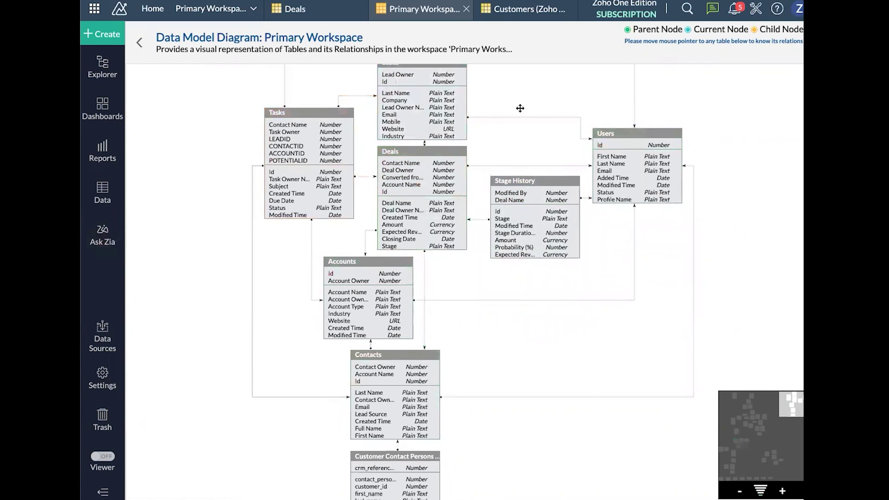
{"action": "left_click_drag", "start_coordinate": [521, 125], "coordinate": [527, 158]}
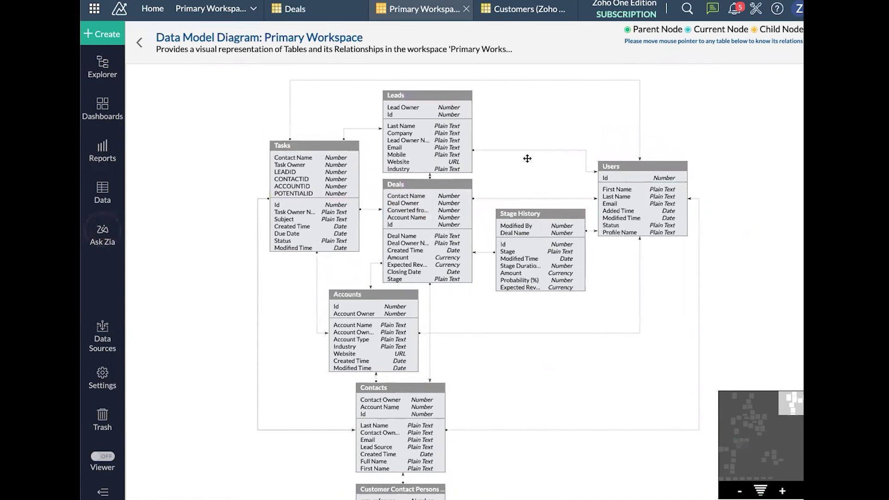
{"action": "left_click_drag", "start_coordinate": [510, 103], "coordinate": [513, 98]}
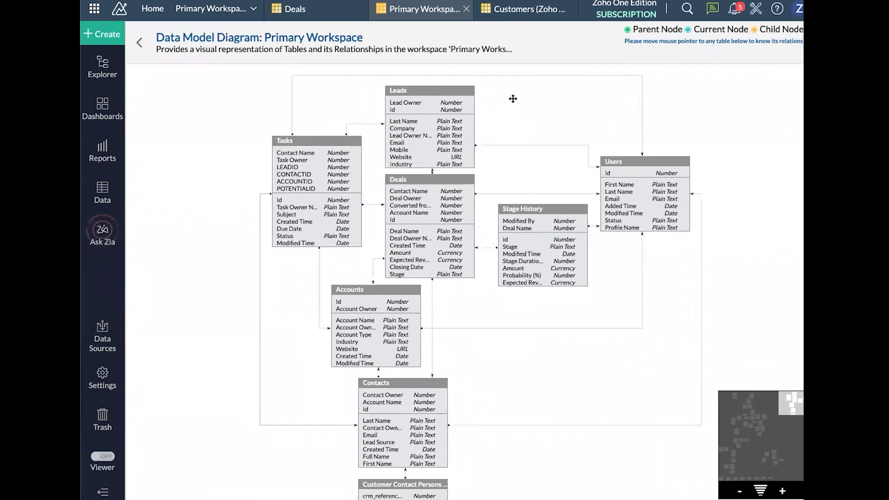